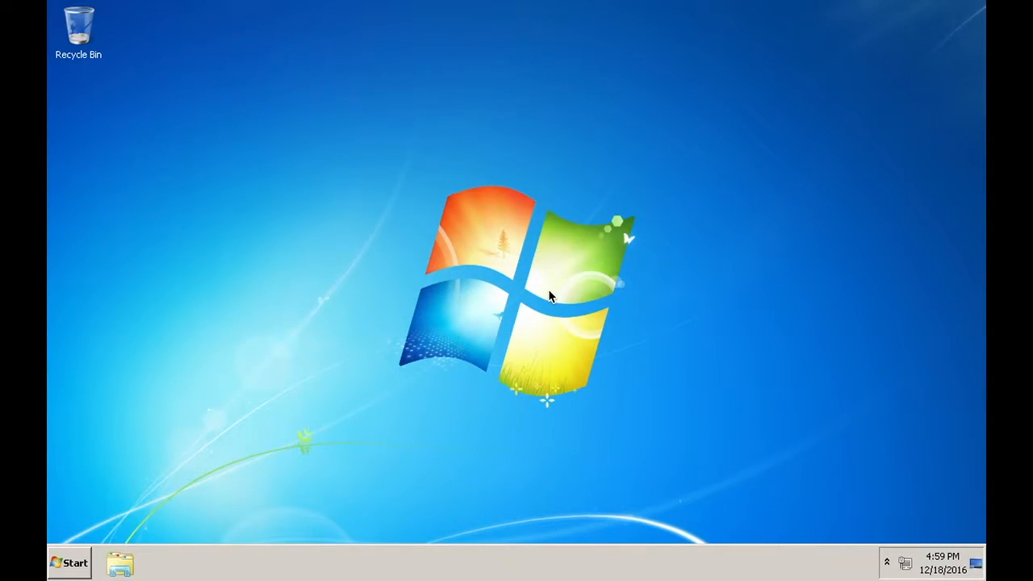
In Explorer, browse from Computer to C:\Program Files\PostgreSQL
{"action": "left_click", "coordinate": [119, 567]}
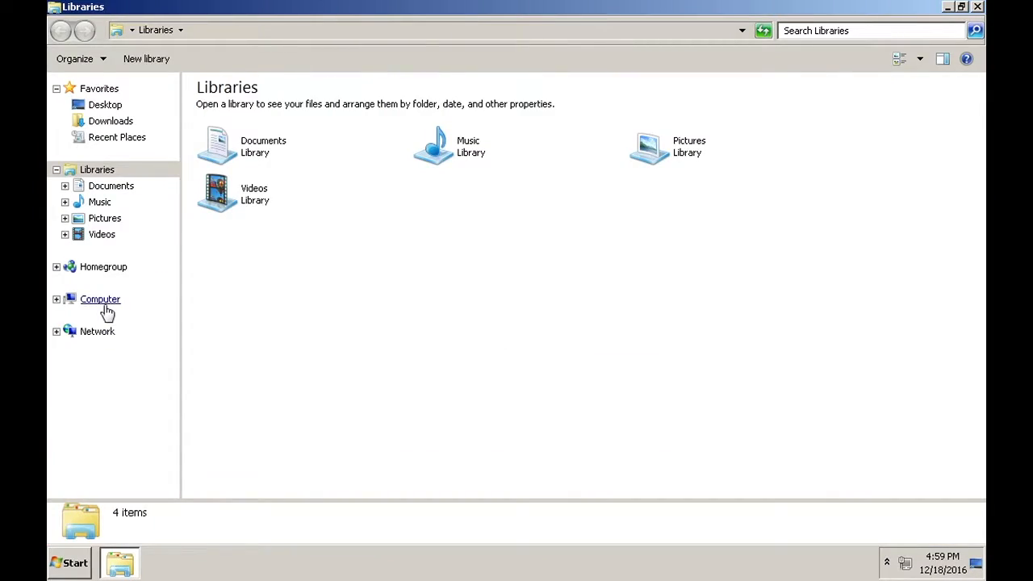
{"action": "left_click", "coordinate": [102, 304]}
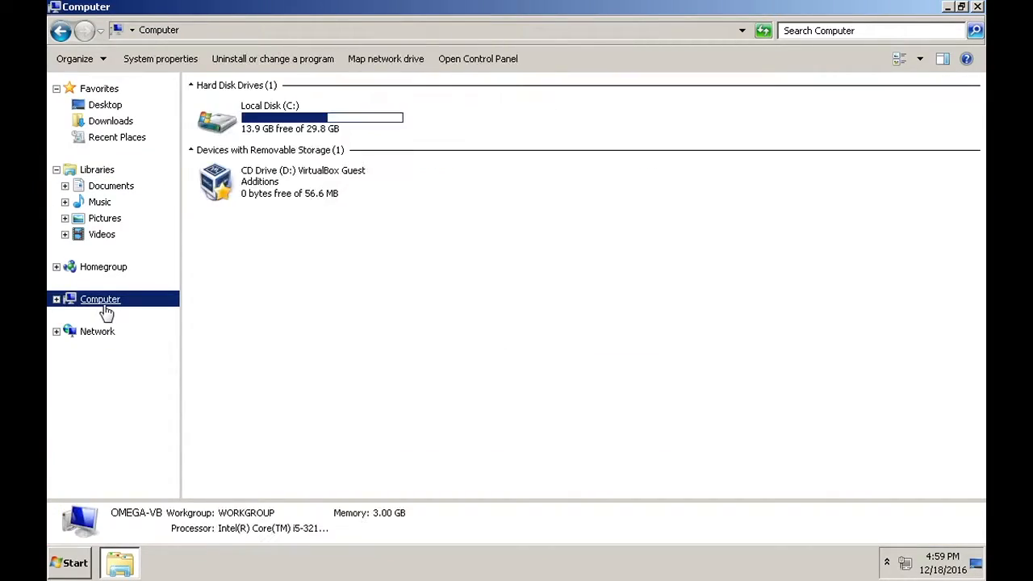
{"action": "double_click", "coordinate": [279, 128]}
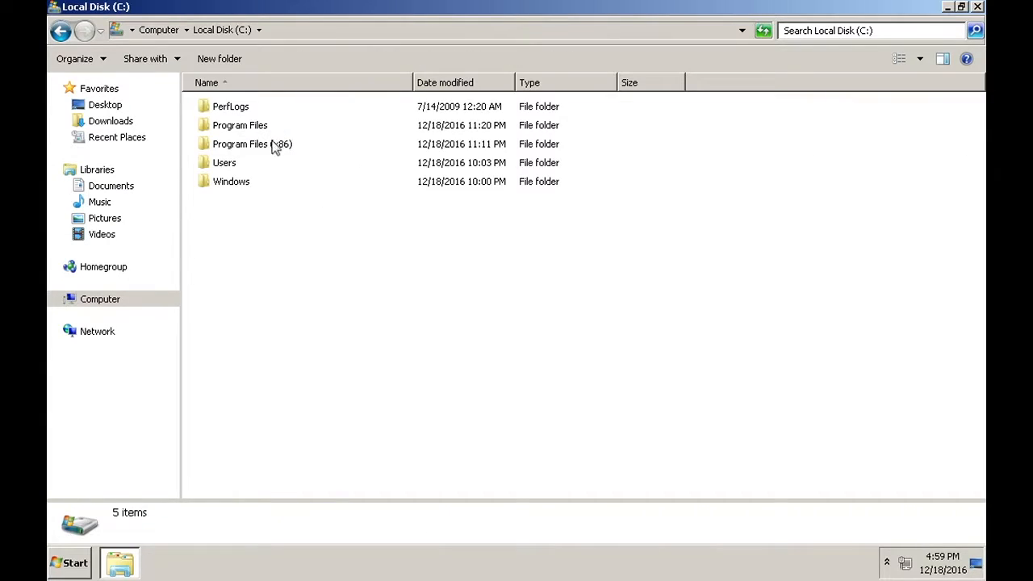
{"action": "double_click", "coordinate": [235, 129]}
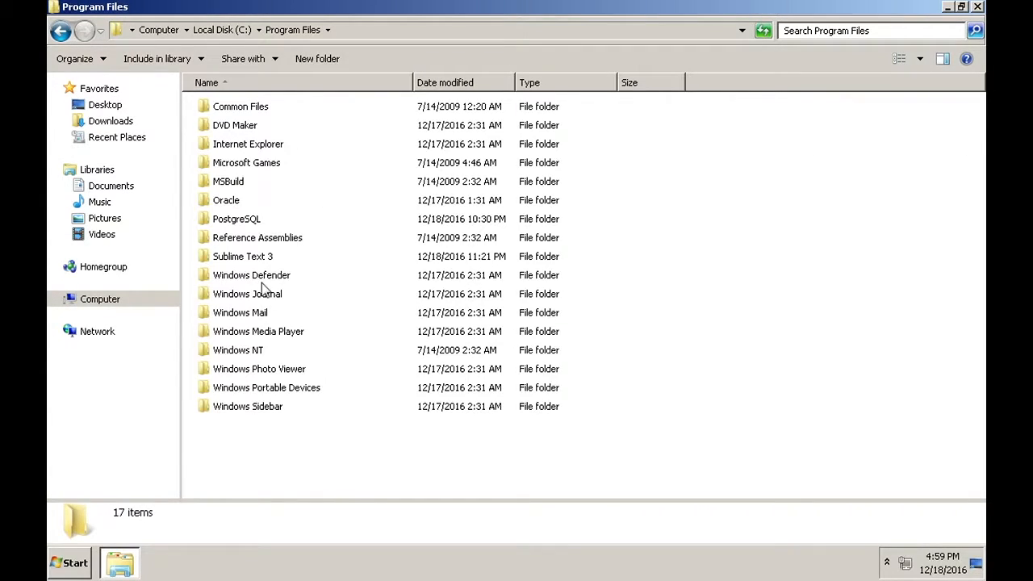
{"action": "left_click", "coordinate": [240, 222]}
{"action": "double_click", "coordinate": [240, 222]}
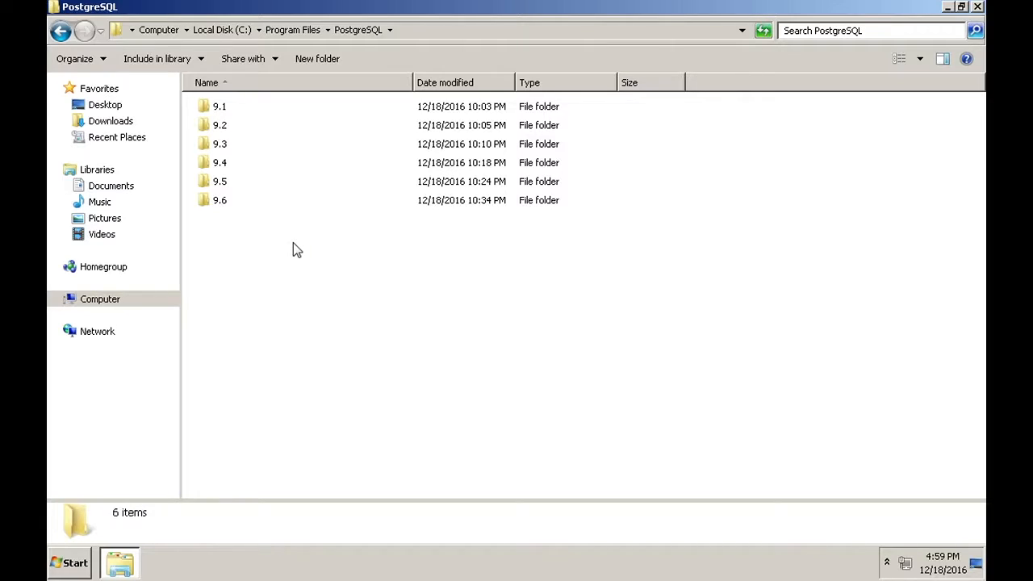
Open the 9.5 data folder and select postgresql.conf
{"action": "left_click", "coordinate": [223, 184]}
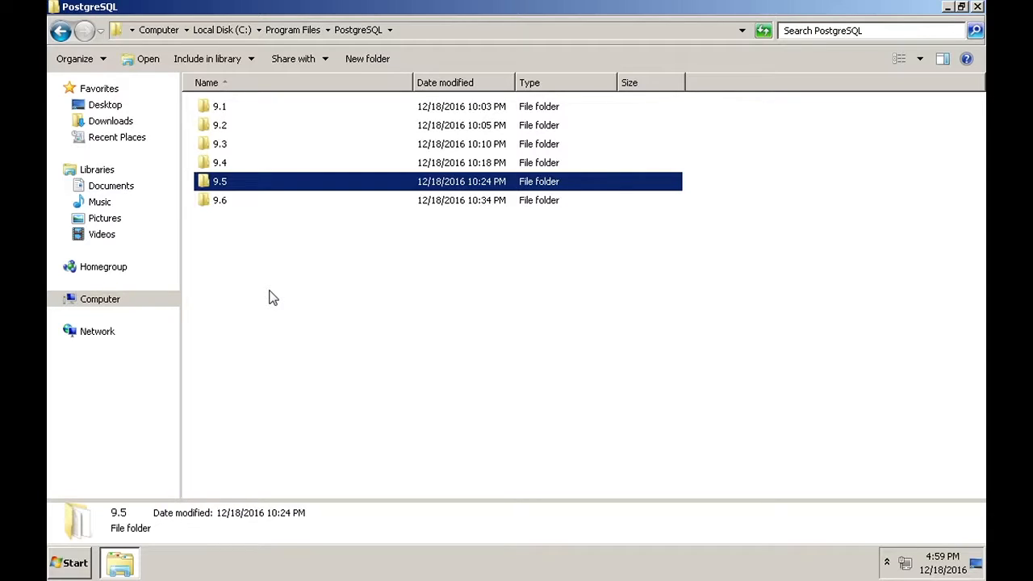
{"action": "left_click", "coordinate": [223, 208]}
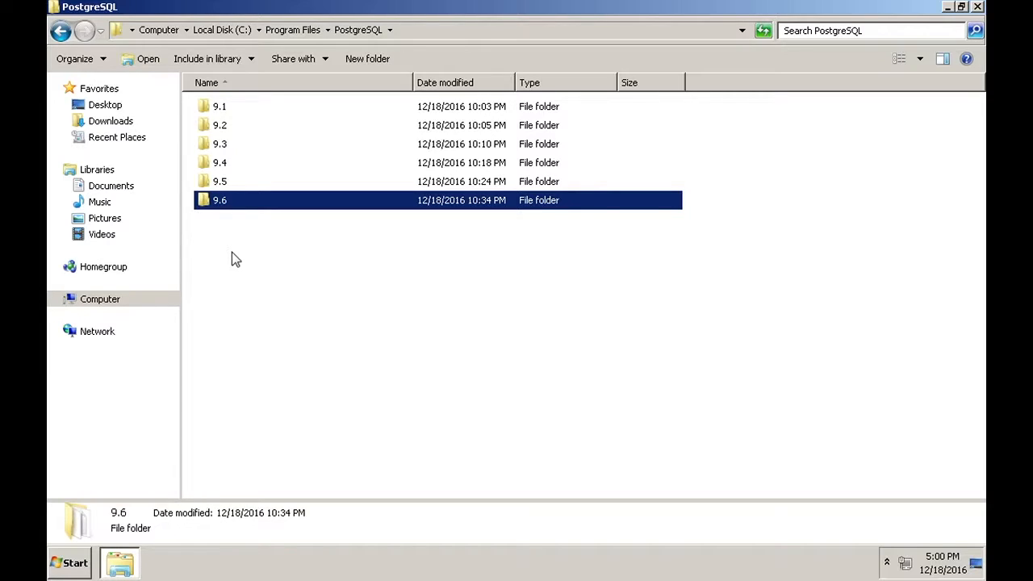
{"action": "left_click", "coordinate": [223, 188]}
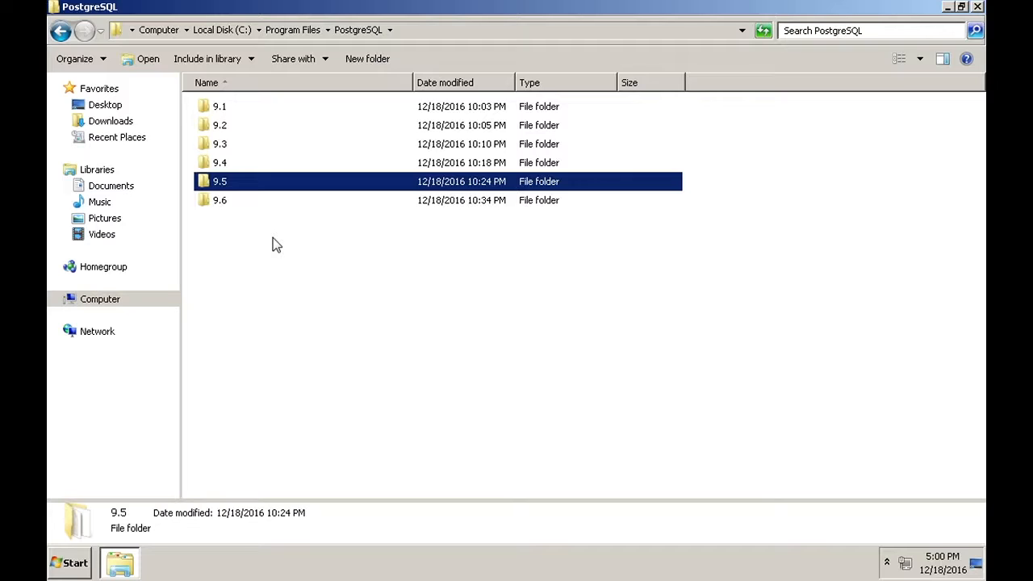
{"action": "double_click", "coordinate": [223, 188]}
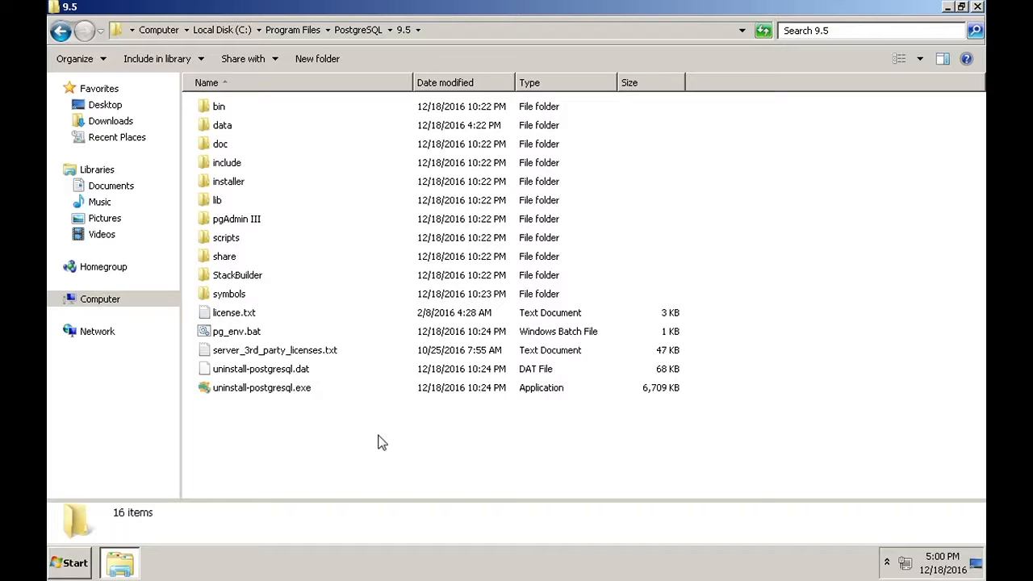
{"action": "double_click", "coordinate": [223, 127]}
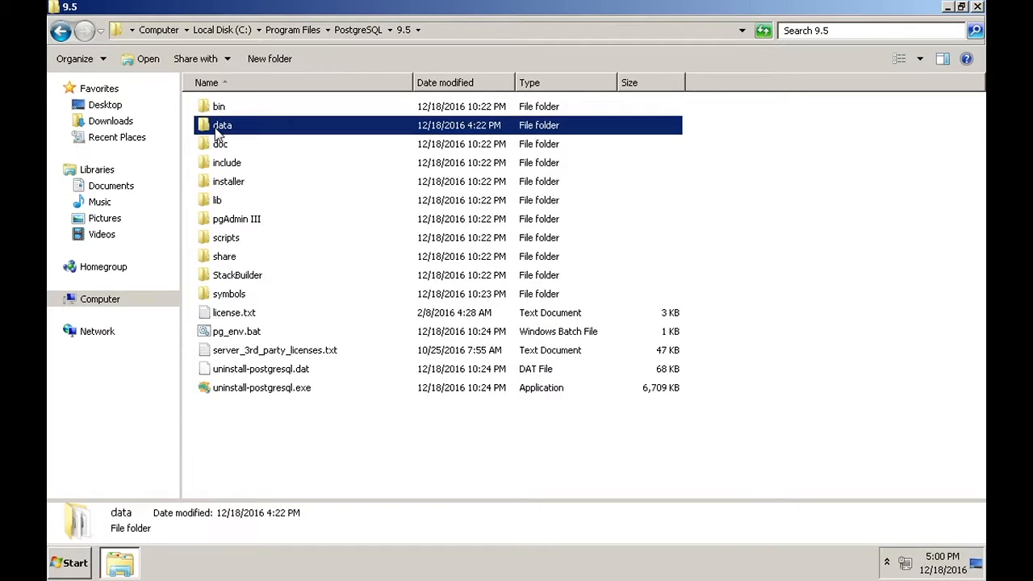
{"action": "left_click_drag", "start_coordinate": [968, 335], "coordinate": [977, 427]}
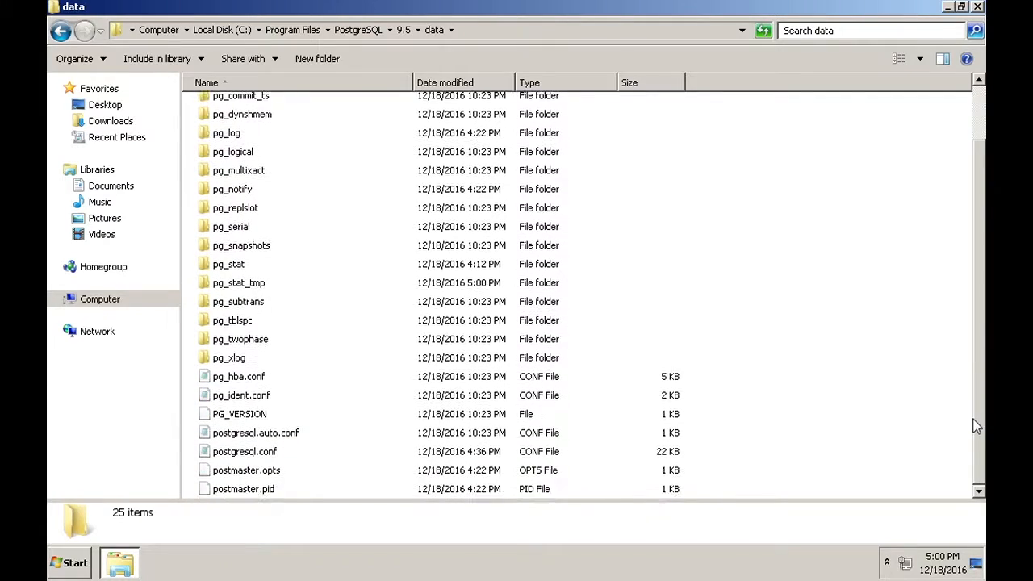
{"action": "left_click", "coordinate": [240, 460]}
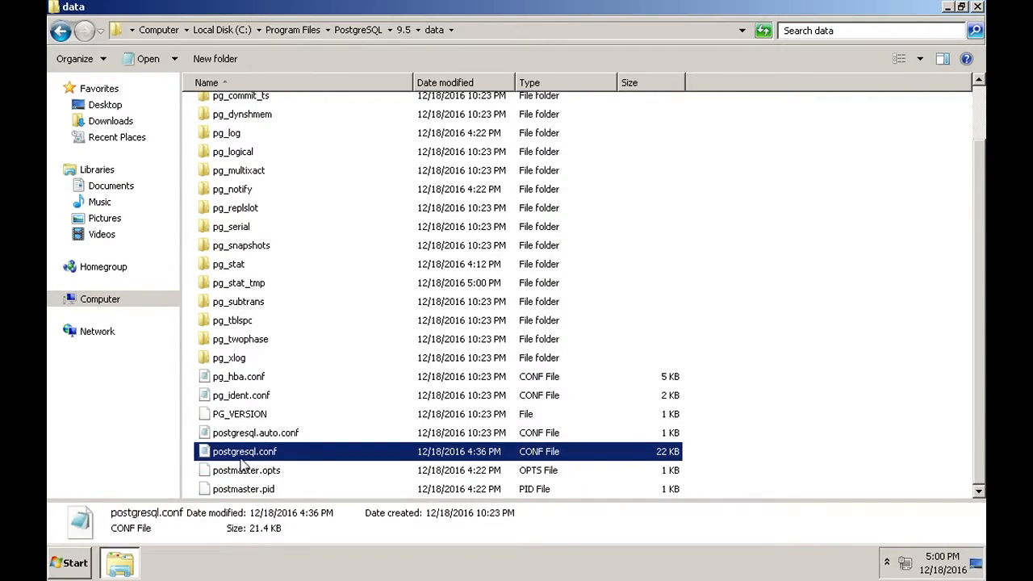
Open postgresql.conf in a maximized Notepad and search for shared_preload_libraries
{"action": "double_click", "coordinate": [259, 454]}
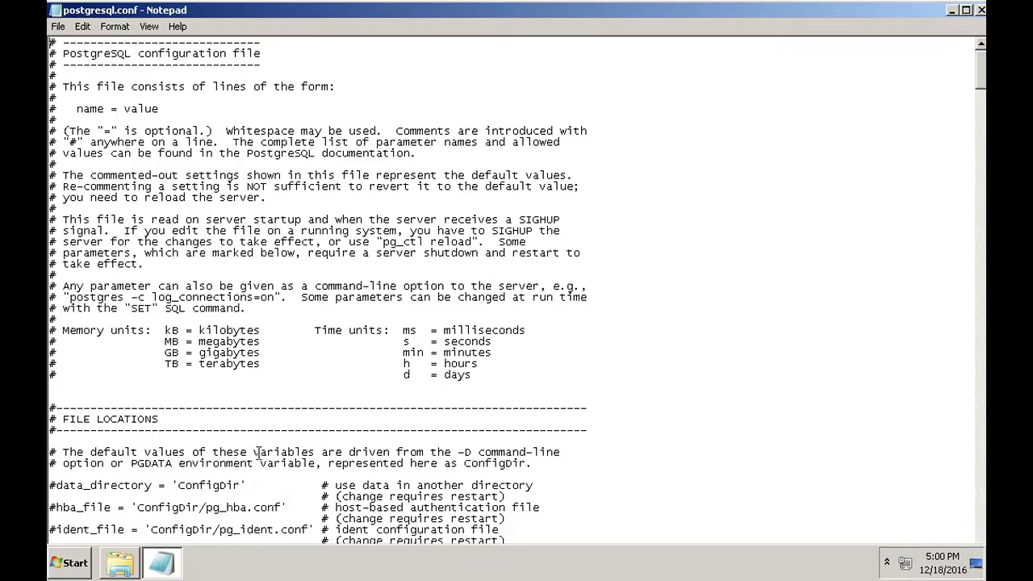
{"action": "double_click", "coordinate": [207, 12]}
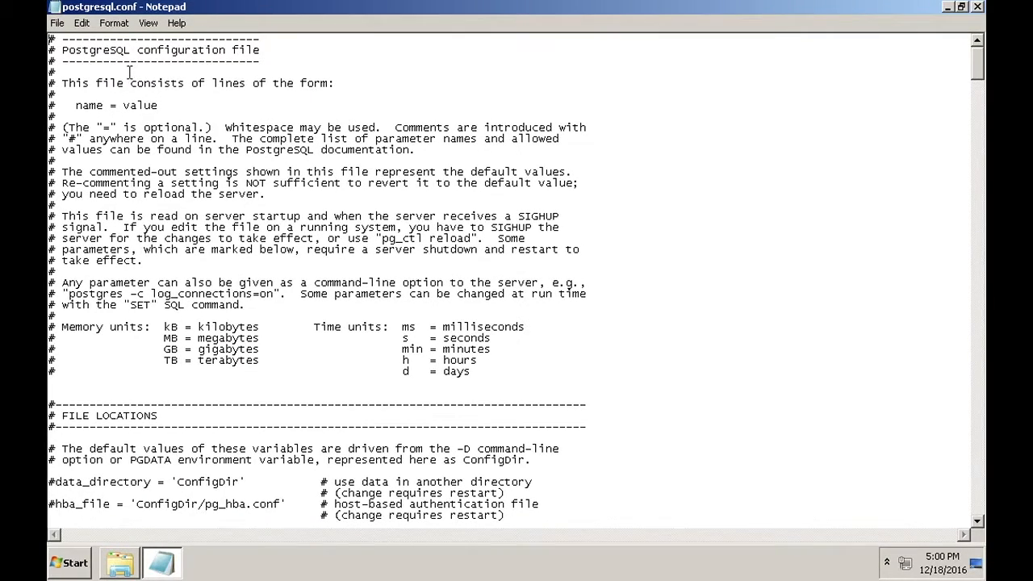
{"action": "key", "text": "ctrl+f"}
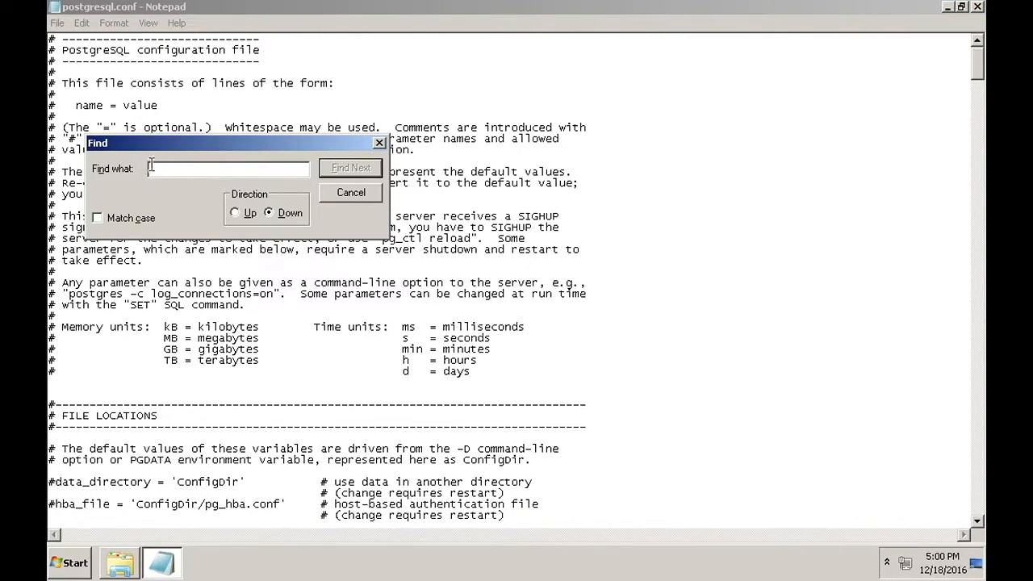
{"action": "type", "text": "shared_preload_libraries"}
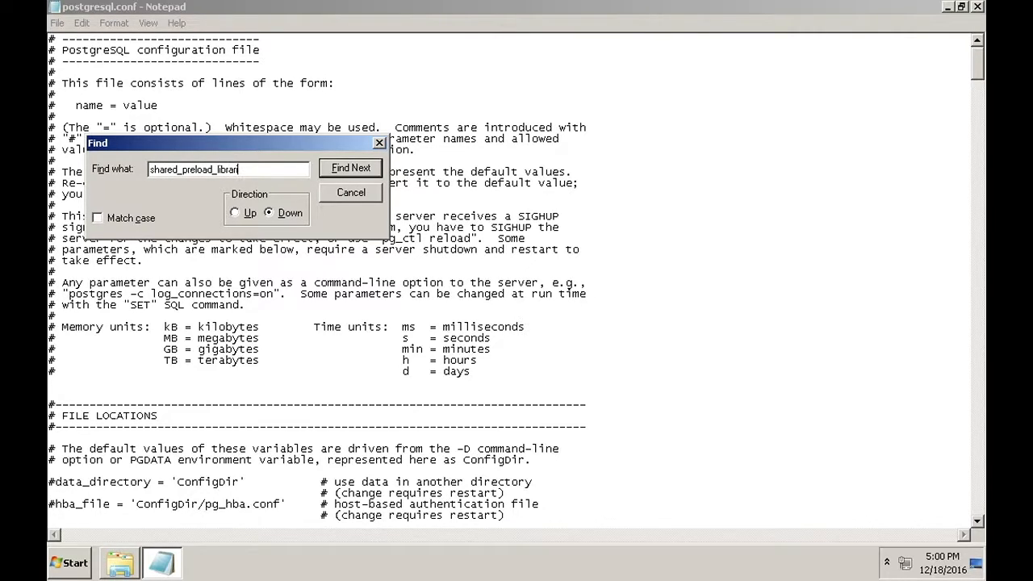
{"action": "key", "text": "Return"}
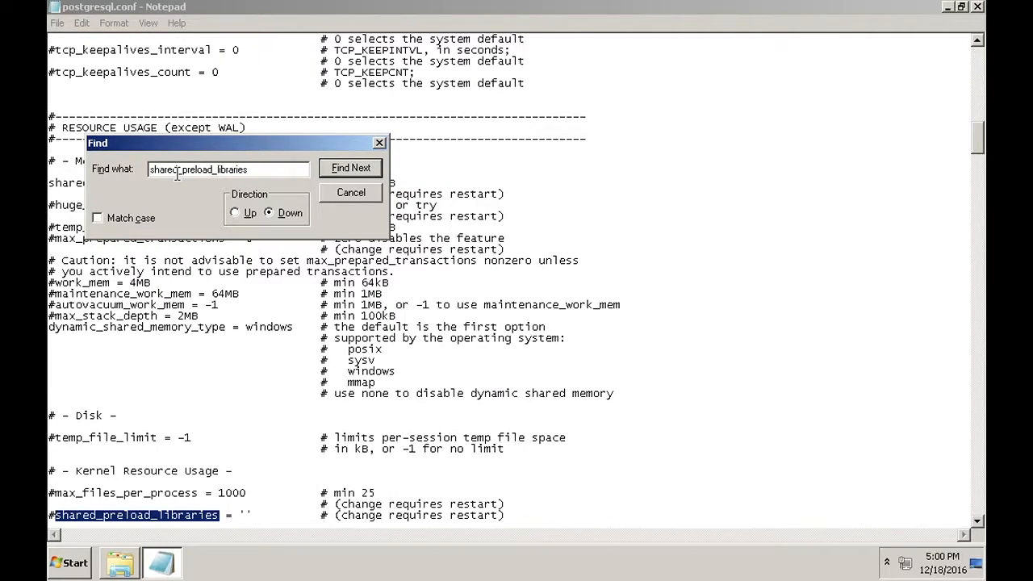
Scroll to the shared_preload_libraries line and begin editing its quoted value
{"action": "left_click", "coordinate": [379, 142]}
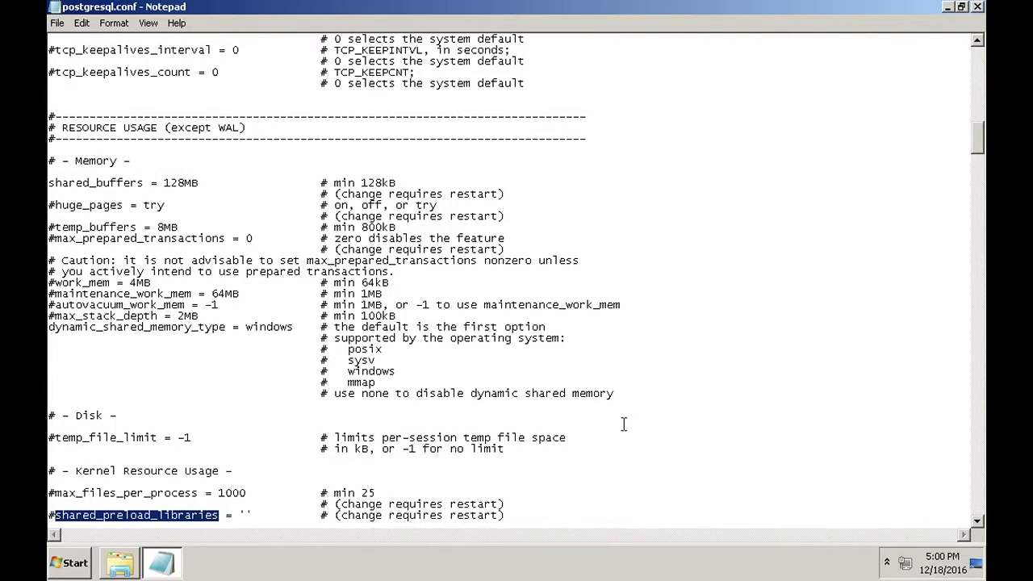
{"action": "left_click", "coordinate": [977, 521]}
{"action": "left_click", "coordinate": [977, 521]}
{"action": "left_click", "coordinate": [977, 522]}
{"action": "left_click", "coordinate": [978, 521]}
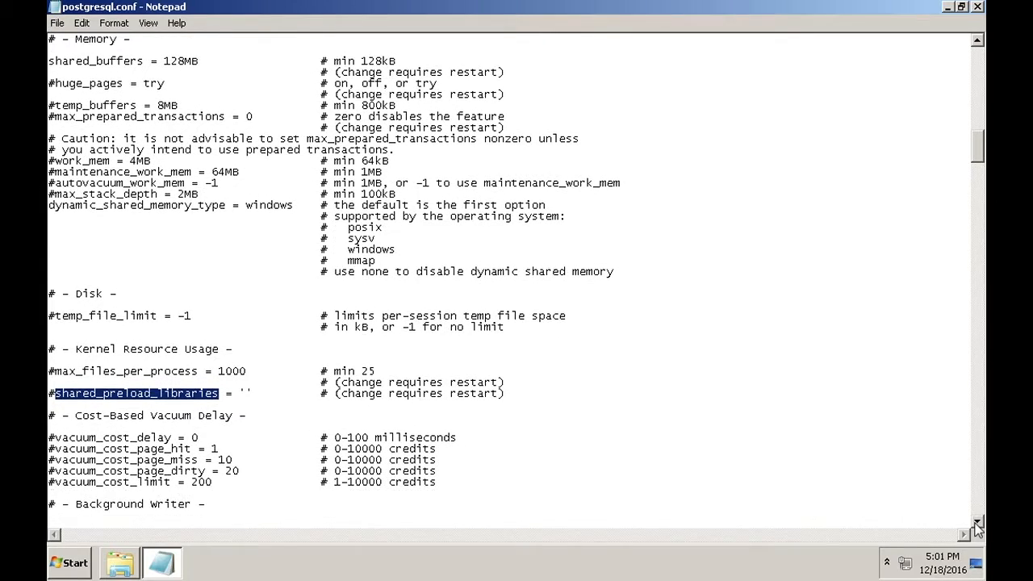
{"action": "left_click", "coordinate": [978, 521]}
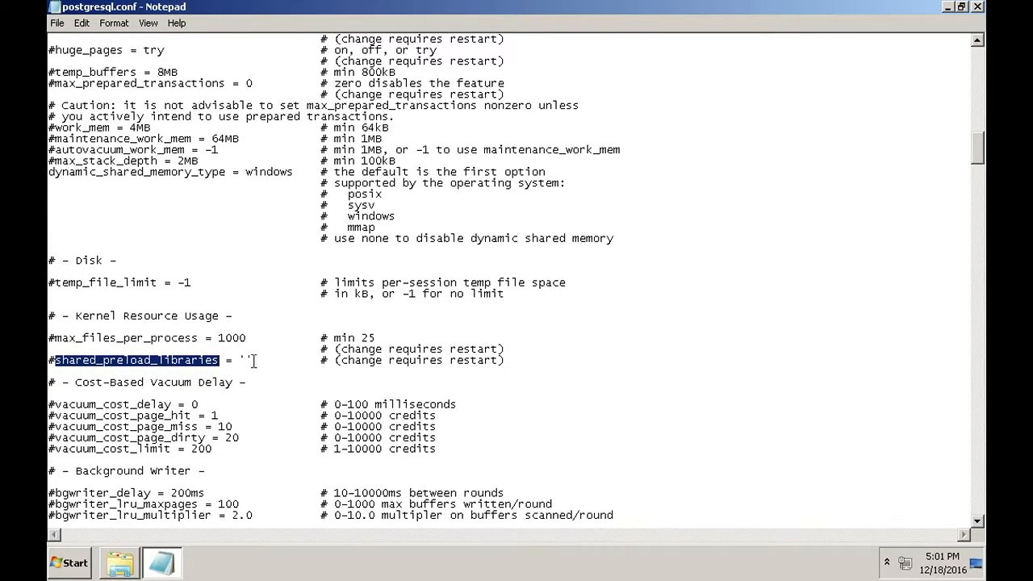
{"action": "left_click", "coordinate": [244, 360]}
{"action": "type", "text": "'"}
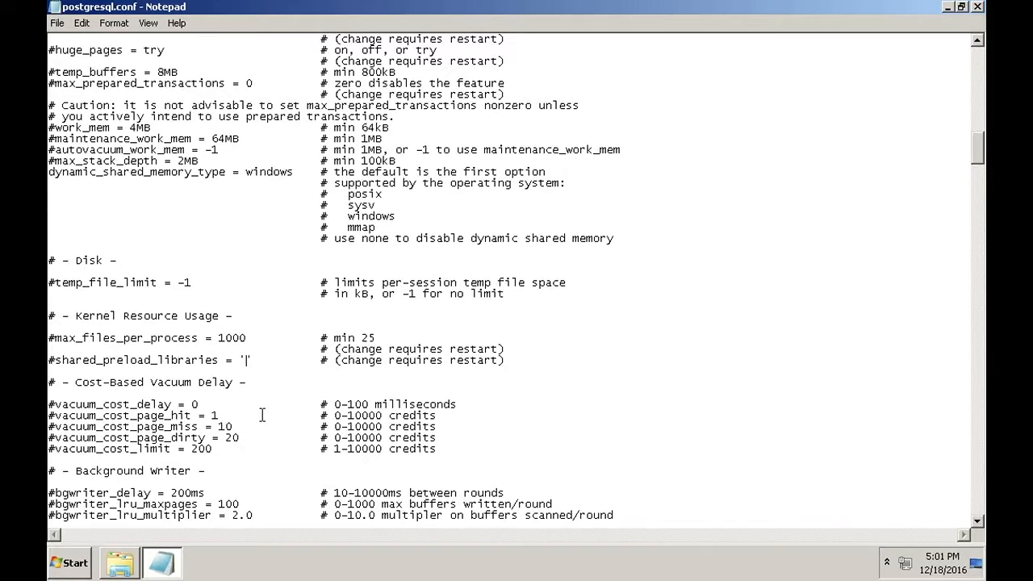
Open PostgreSQL 9.1's lib\plugins folder and select plugin_debugger.dll, then return to the PostgreSQL folder
{"action": "left_click", "coordinate": [121, 569]}
{"action": "left_click_drag", "start_coordinate": [981, 205], "coordinate": [982, 130]}
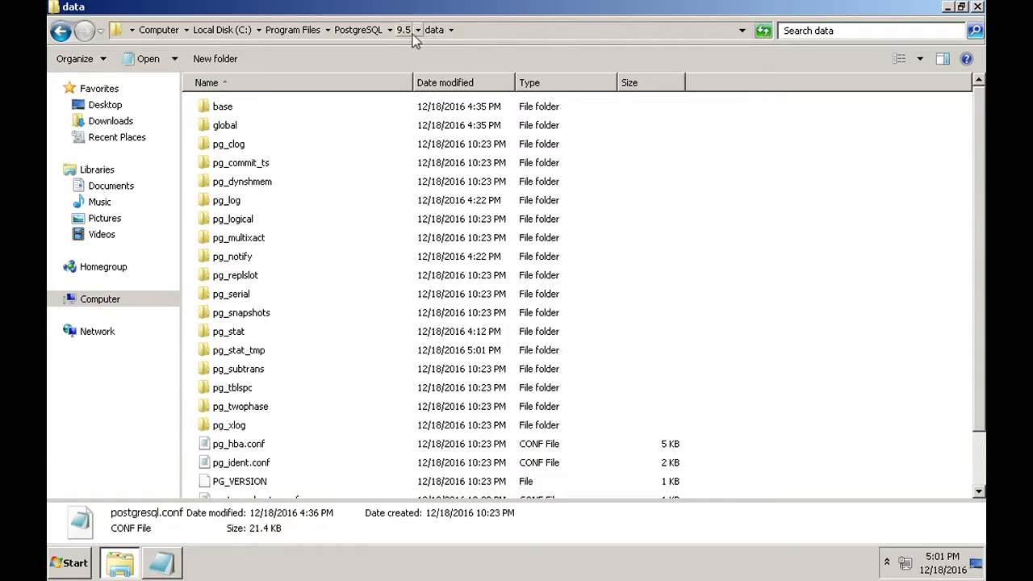
{"action": "left_click", "coordinate": [358, 30]}
{"action": "left_click", "coordinate": [206, 111]}
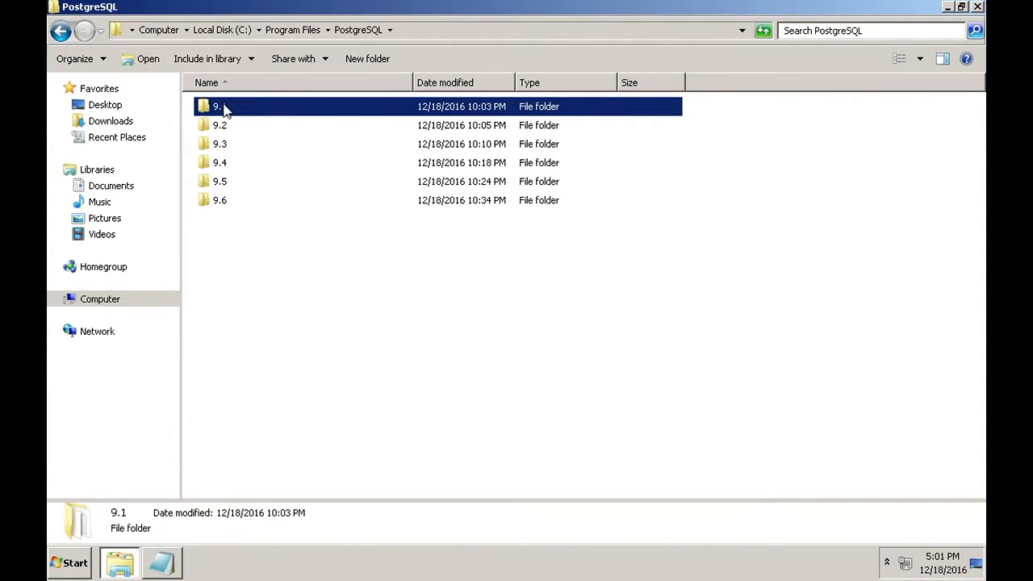
{"action": "double_click", "coordinate": [225, 109]}
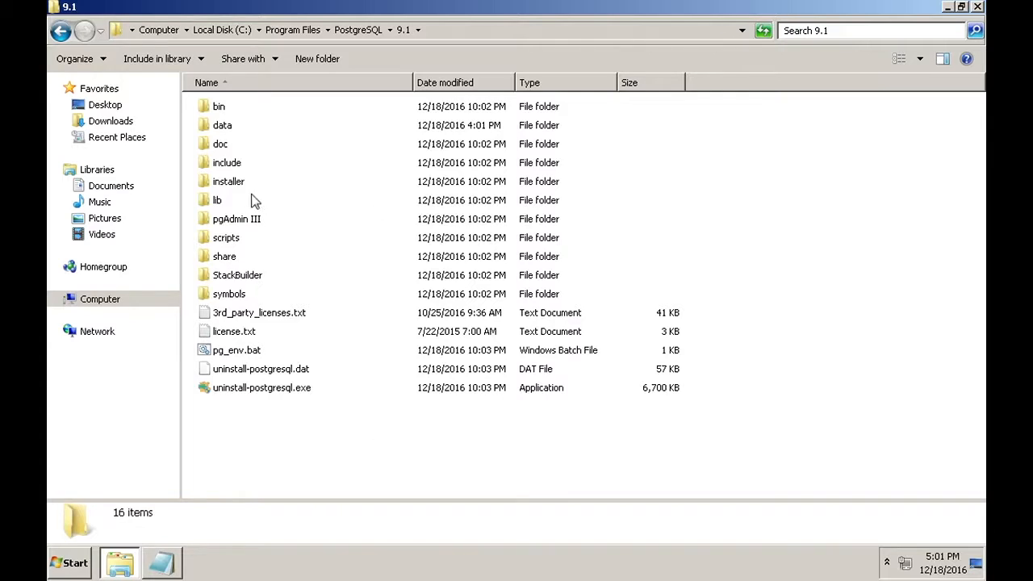
{"action": "double_click", "coordinate": [200, 200]}
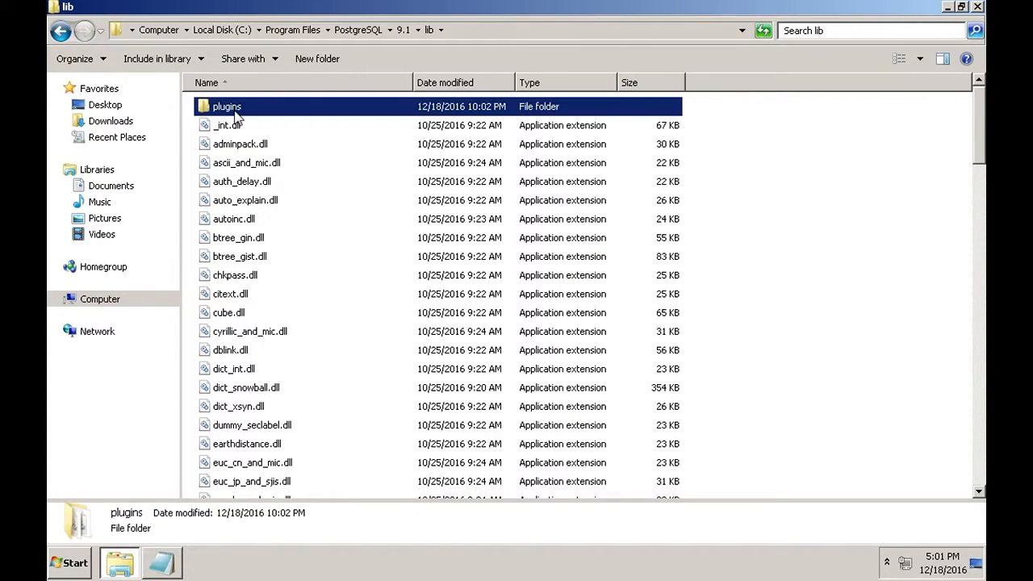
{"action": "double_click", "coordinate": [230, 108]}
{"action": "left_click", "coordinate": [257, 113]}
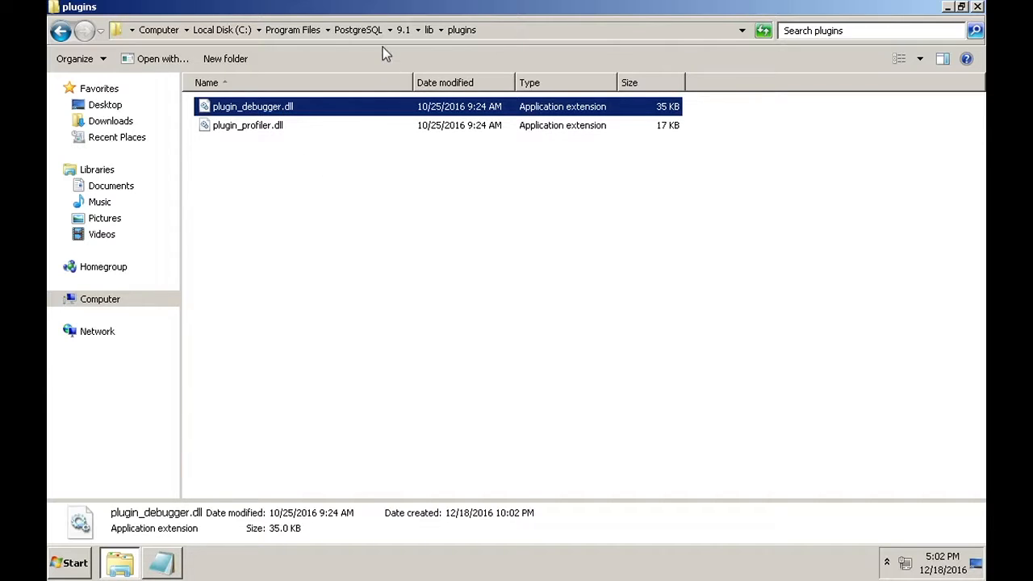
{"action": "left_click", "coordinate": [359, 34]}
Locate plugin_debugger.dll in PostgreSQL 9.2's lib folder, then return to Notepad
{"action": "double_click", "coordinate": [222, 129]}
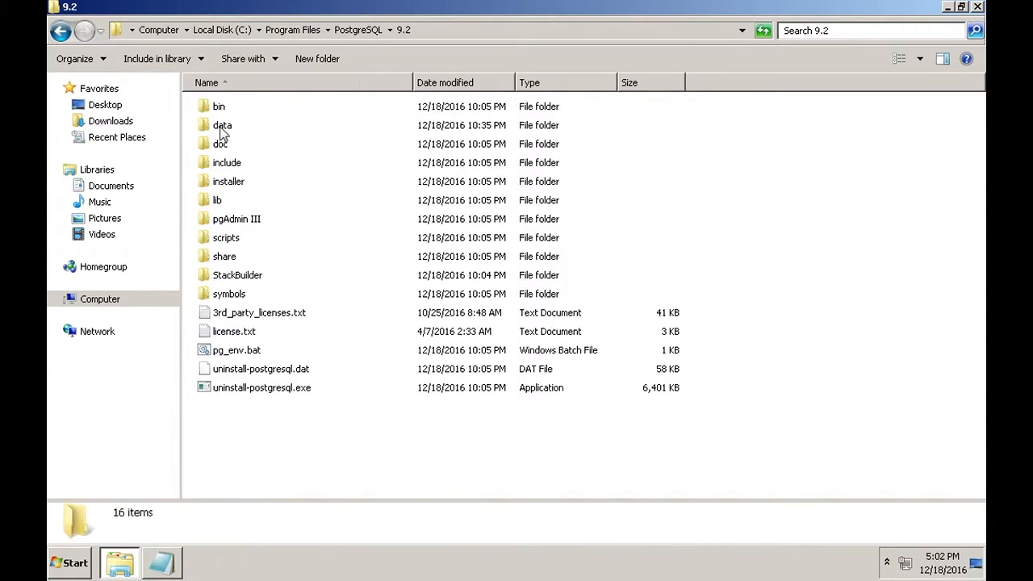
{"action": "double_click", "coordinate": [206, 207]}
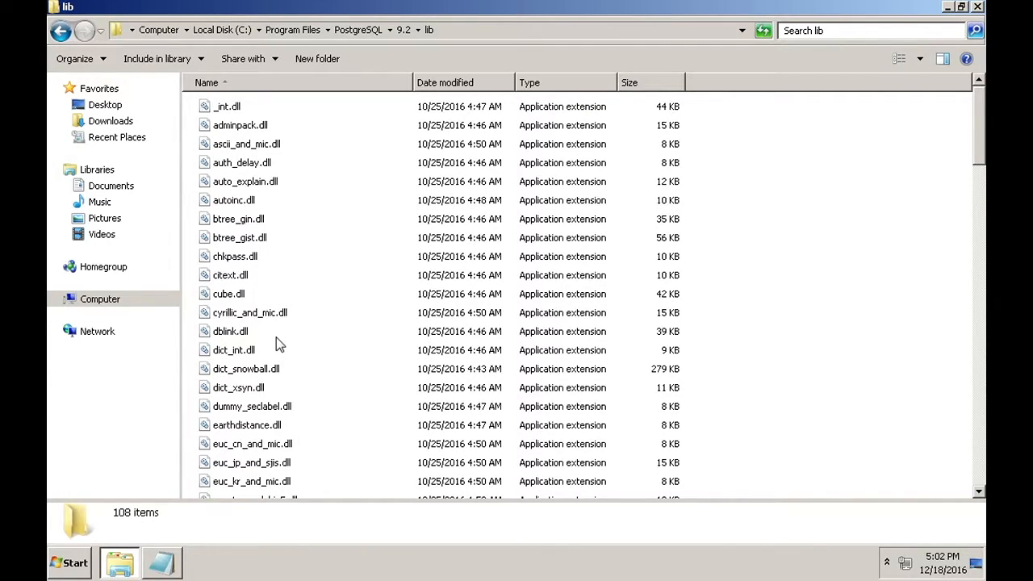
{"action": "left_click", "coordinate": [245, 317]}
{"action": "key", "text": "p"}
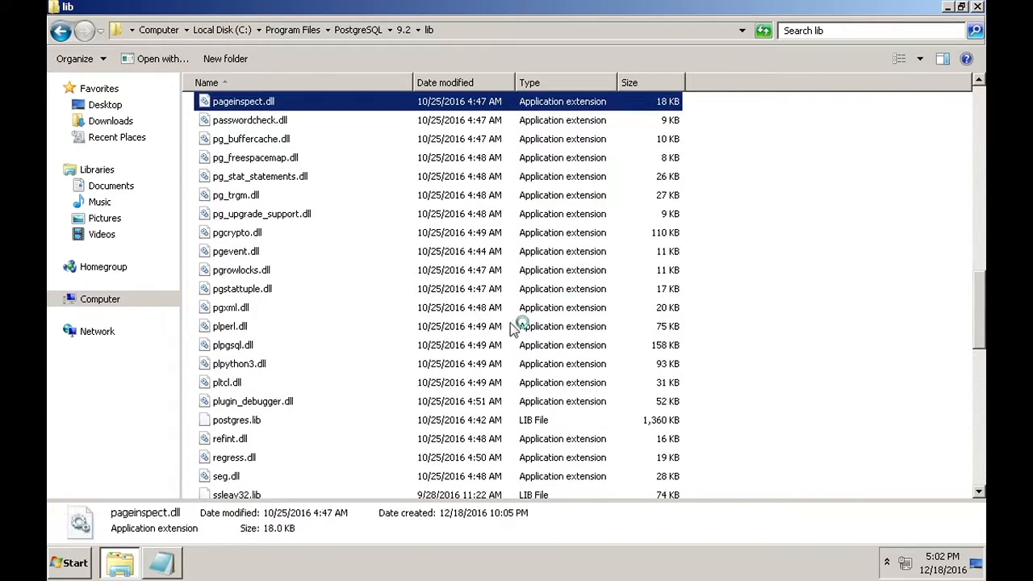
{"action": "left_click", "coordinate": [231, 404]}
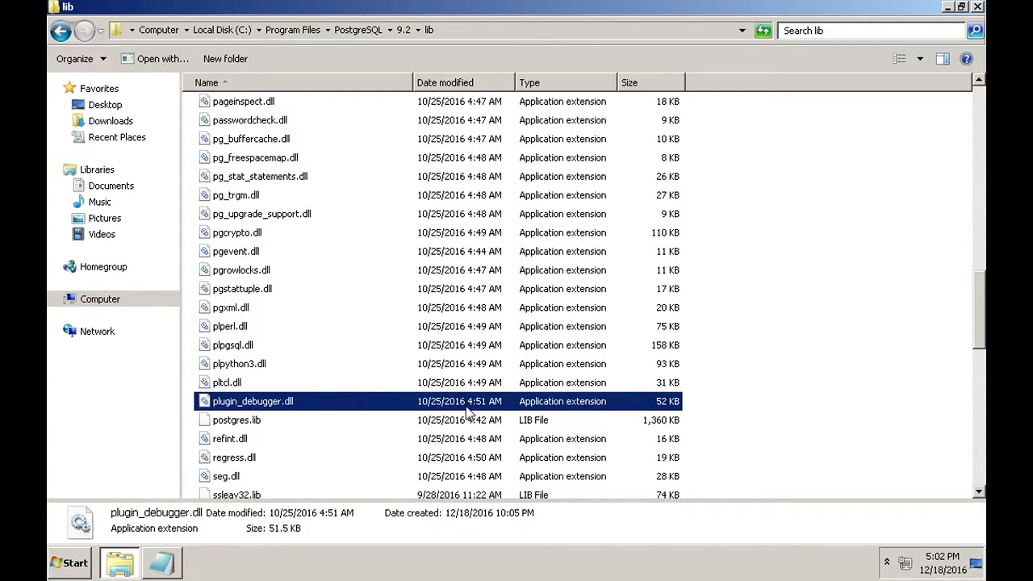
{"action": "left_click", "coordinate": [161, 567]}
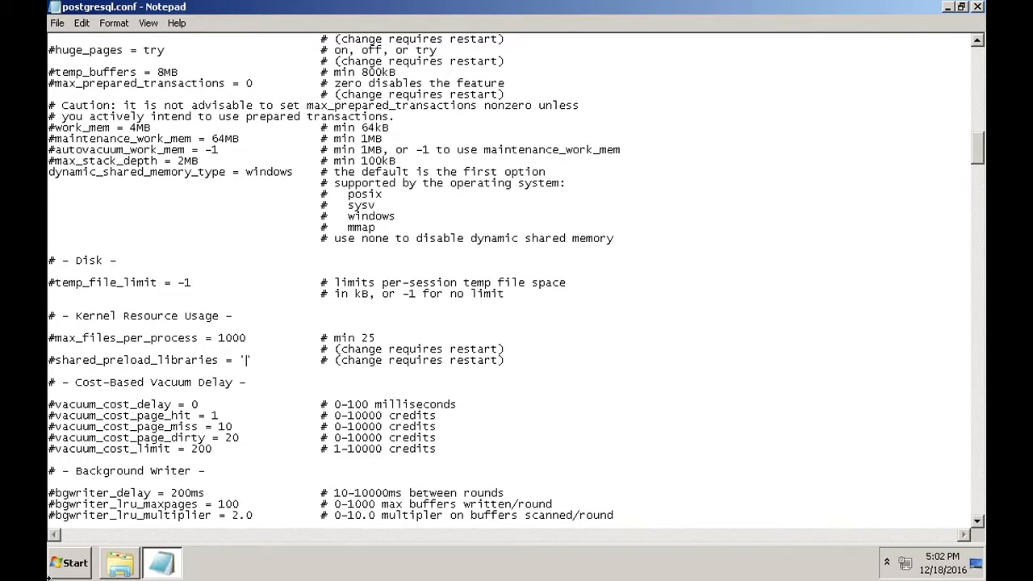
Set the shared_preload_libraries value to '$libdir/plugin_debugger.dll', trying and removing a plugins/ prefix
{"action": "left_click", "coordinate": [119, 563]}
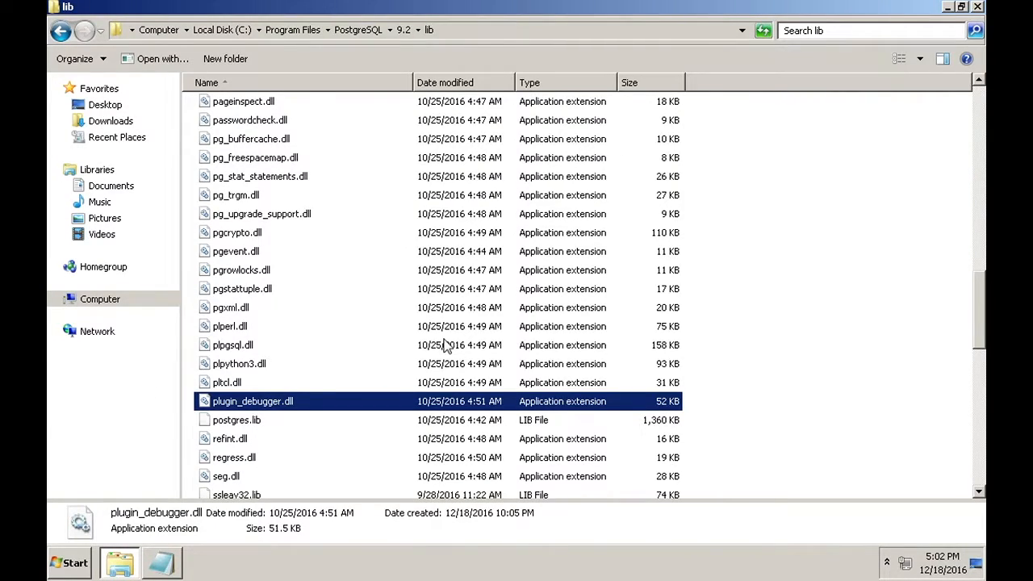
{"action": "left_click", "coordinate": [162, 563]}
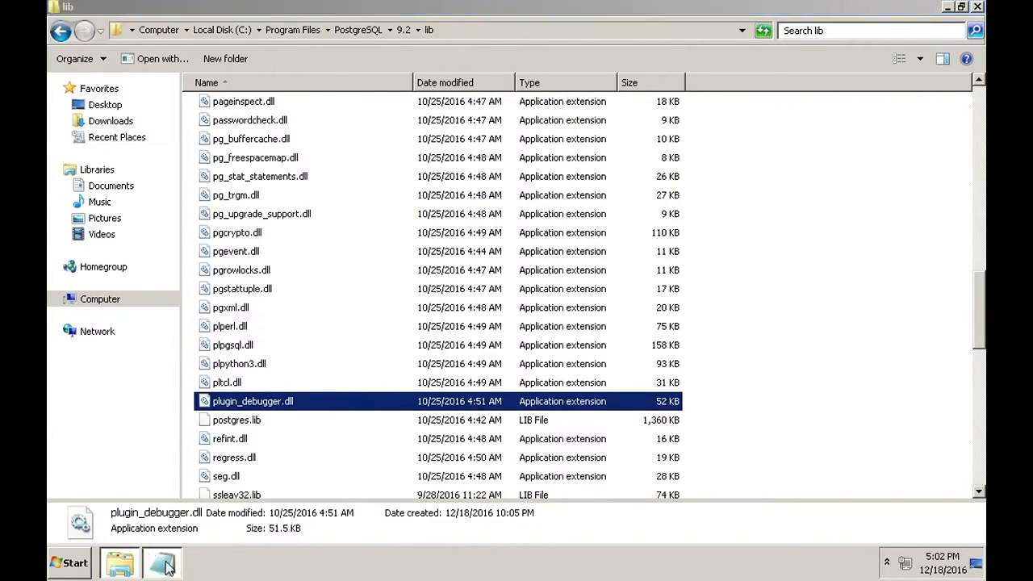
{"action": "type", "text": "$libdir"}
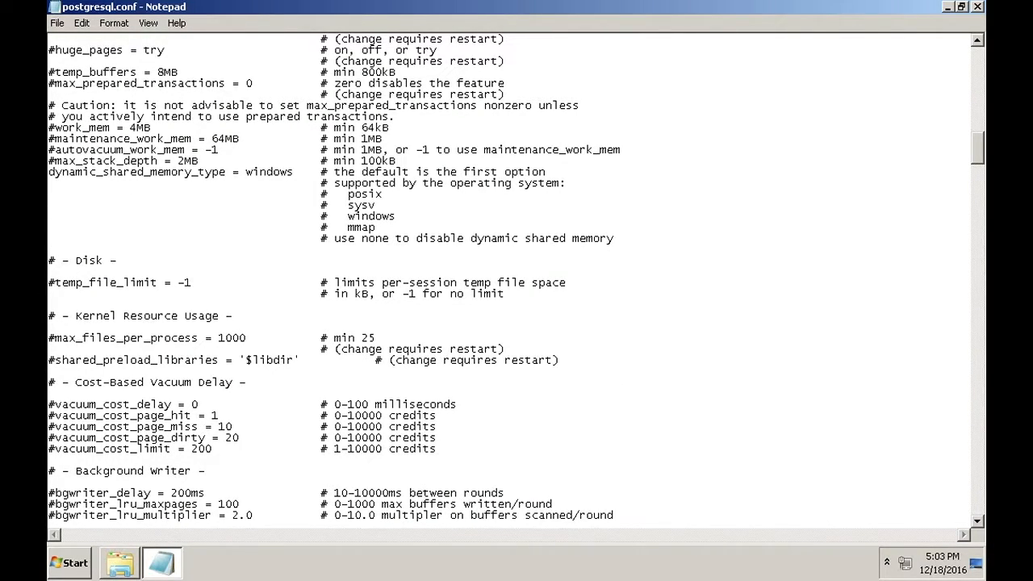
{"action": "type", "text": "/"}
{"action": "type", "text": "p"}
{"action": "type", "text": "lugin"}
{"action": "type", "text": "_de"}
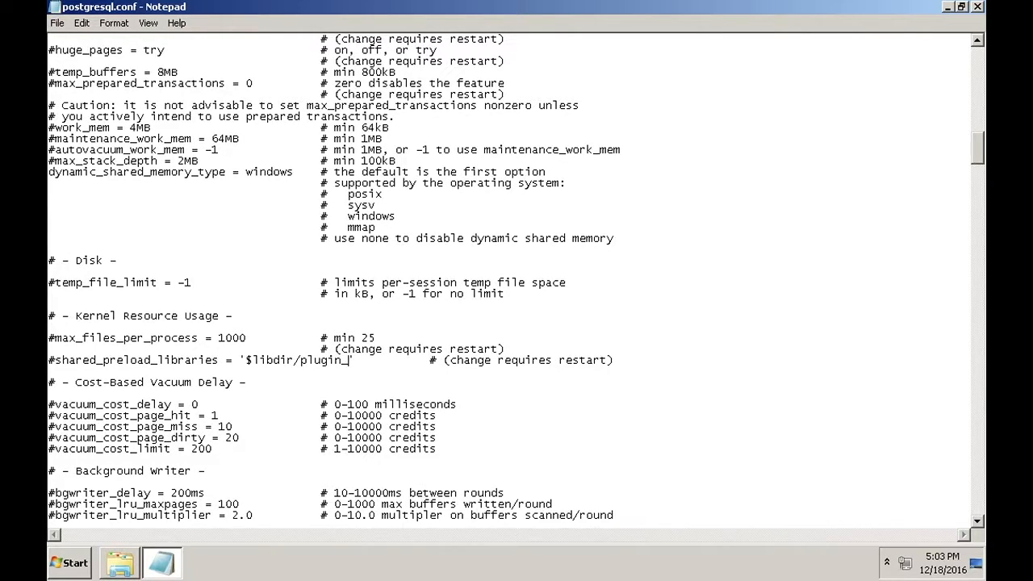
{"action": "type", "text": "bugger.d"}
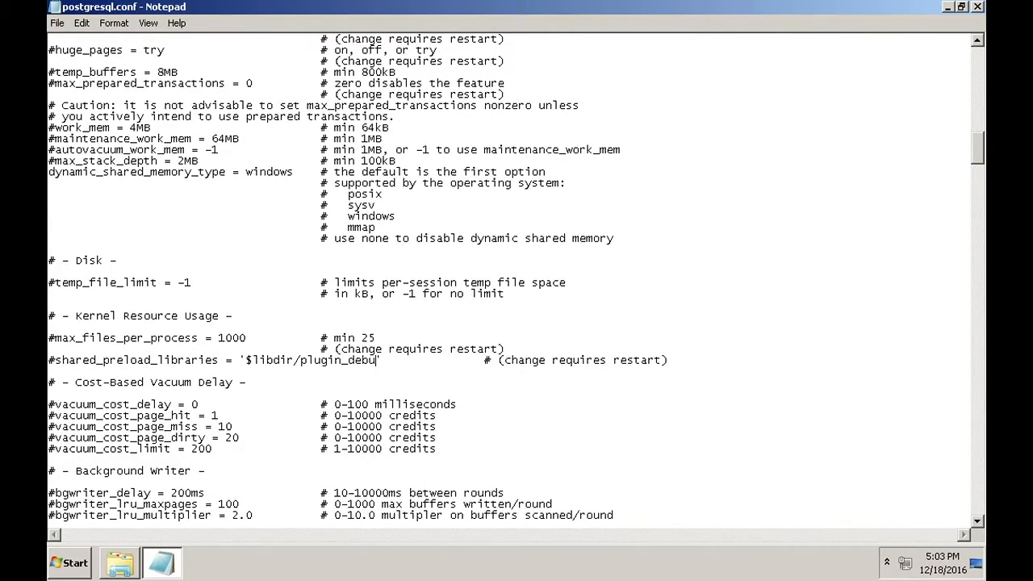
{"action": "type", "text": "ll"}
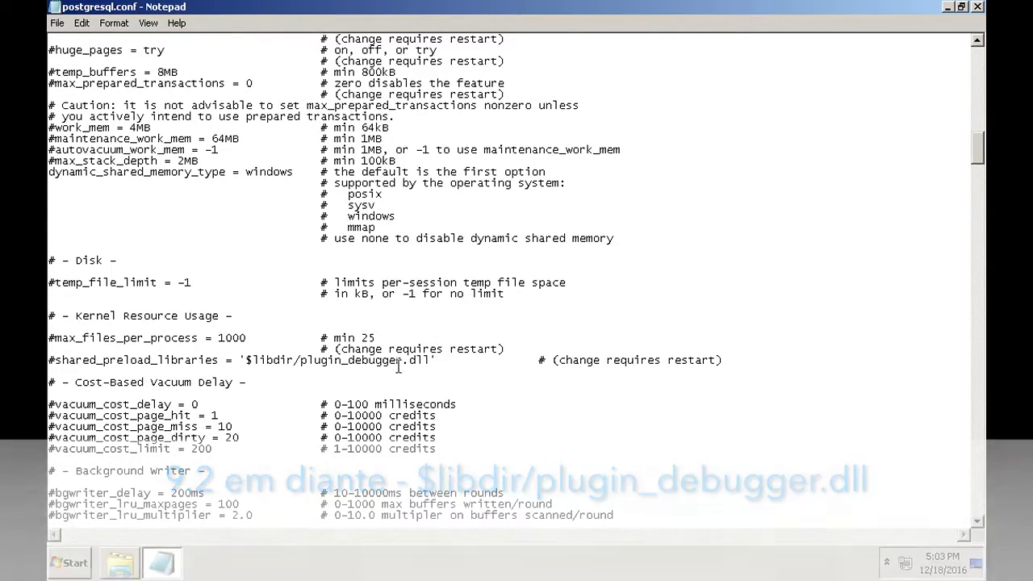
{"action": "left_click", "coordinate": [304, 366]}
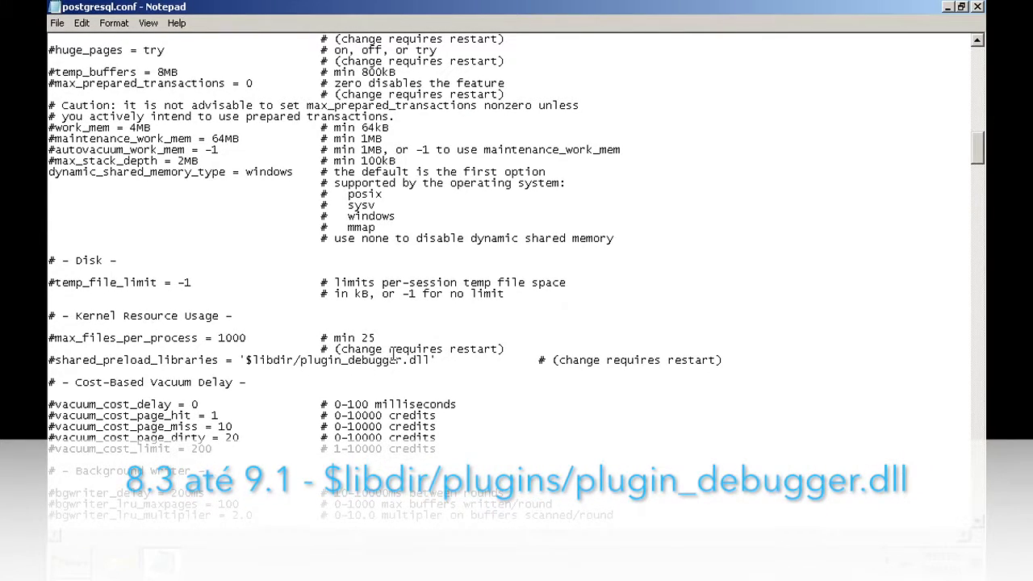
{"action": "type", "text": "plugins/"}
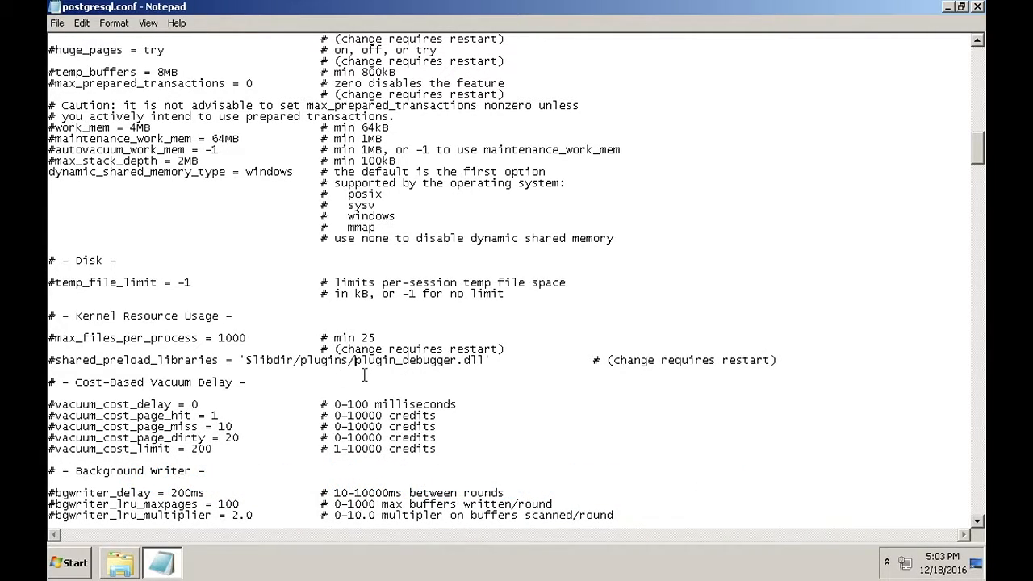
{"action": "key", "text": "BackSpace"}
{"action": "key", "text": "BackSpace"}
{"action": "key", "text": "BackSpace"}
{"action": "key", "text": "BackSpace"}
{"action": "key", "text": "BackSpace"}
{"action": "key", "text": "BackSpace"}
{"action": "key", "text": "BackSpace"}
{"action": "key", "text": "BackSpace"}
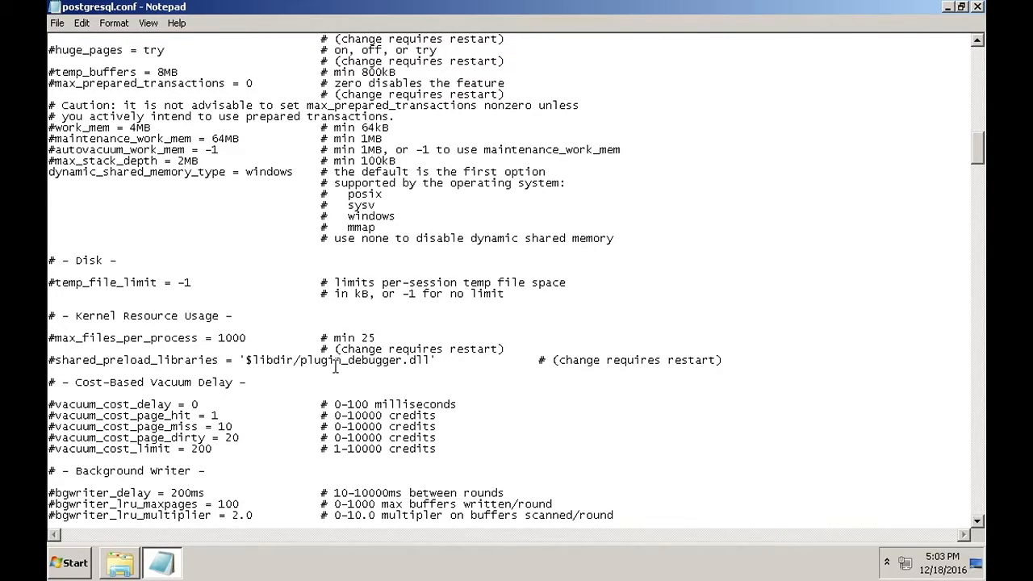
{"action": "left_click_drag", "start_coordinate": [409, 360], "coordinate": [434, 360]}
{"action": "left_click", "coordinate": [440, 361]}
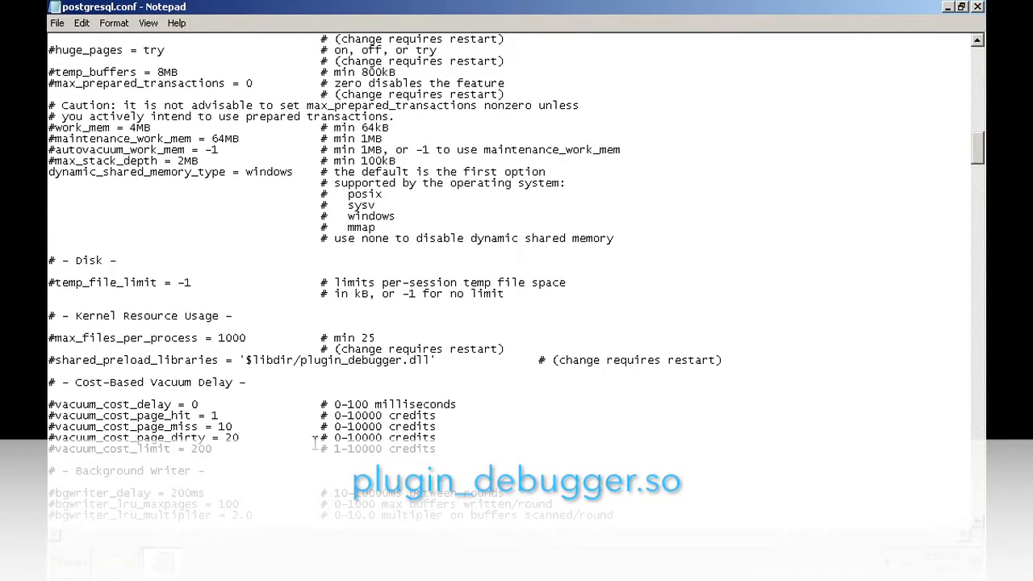
{"action": "left_click", "coordinate": [121, 564]}
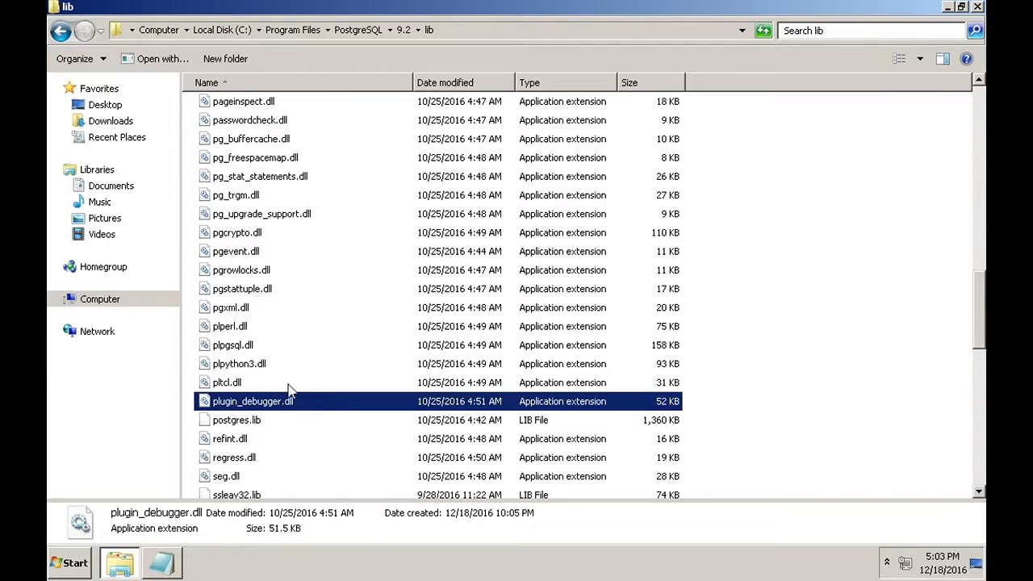
Bring Notepad with postgresql.conf back to the front
{"action": "left_click", "coordinate": [164, 565]}
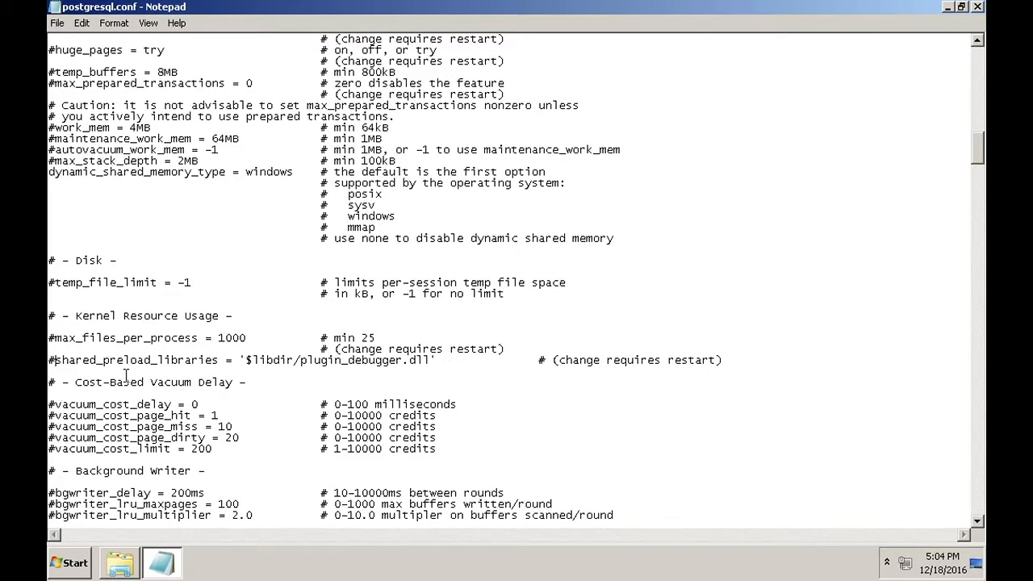
Remove the # before shared_preload_libraries = '$libdir/plugin_debugger.dll' and save the file
{"action": "key", "text": "BackSpace"}
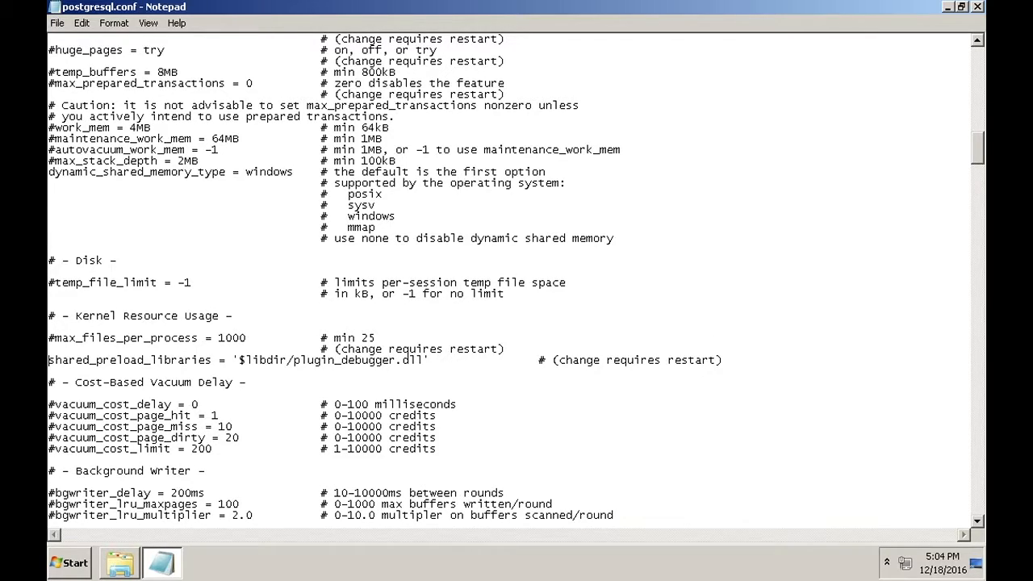
{"action": "left_click", "coordinate": [60, 23]}
{"action": "left_click", "coordinate": [69, 70]}
Close Notepad, minimize Explorer, and launch pgAdmin III from the PostgreSQL 9.6 Start menu group
{"action": "left_click", "coordinate": [978, 7]}
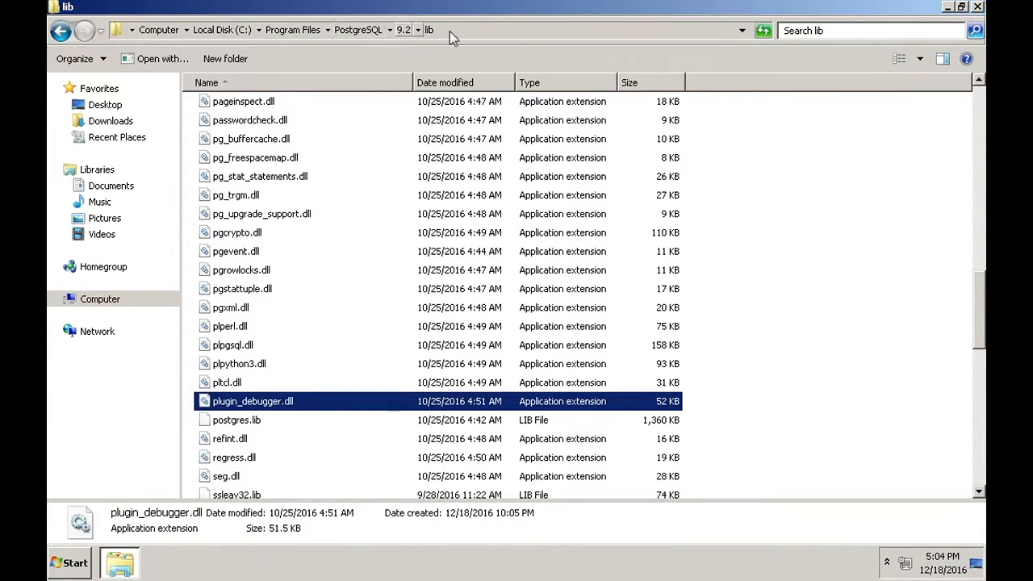
{"action": "left_click", "coordinate": [947, 8]}
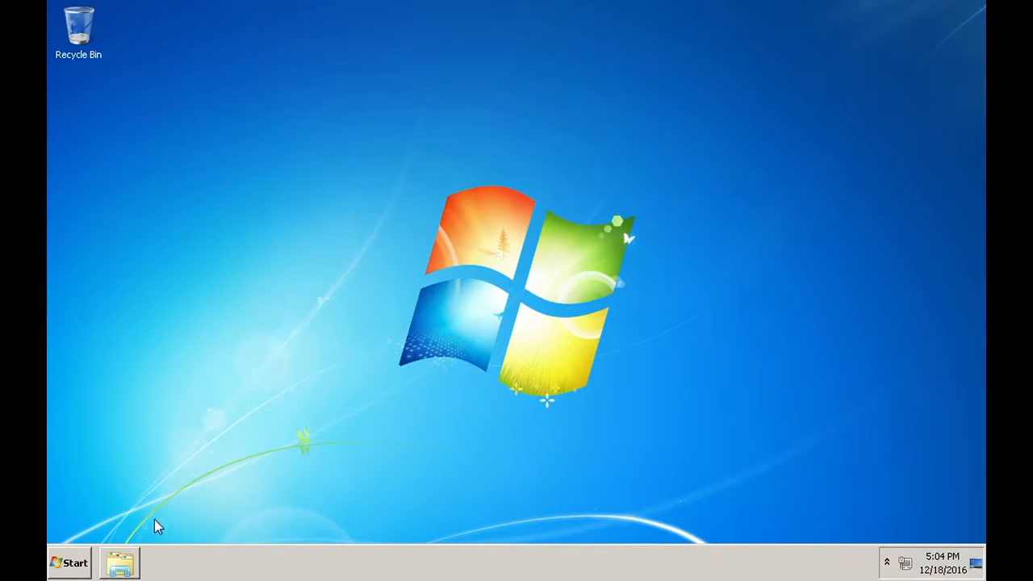
{"action": "left_click", "coordinate": [82, 559]}
{"action": "left_click", "coordinate": [106, 496]}
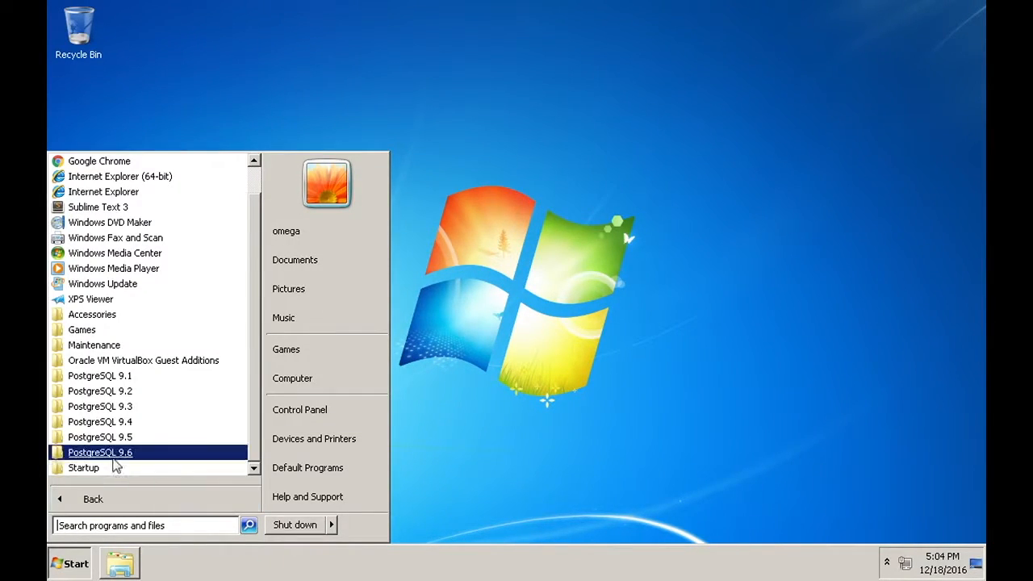
{"action": "left_click", "coordinate": [121, 443]}
{"action": "left_click", "coordinate": [104, 421]}
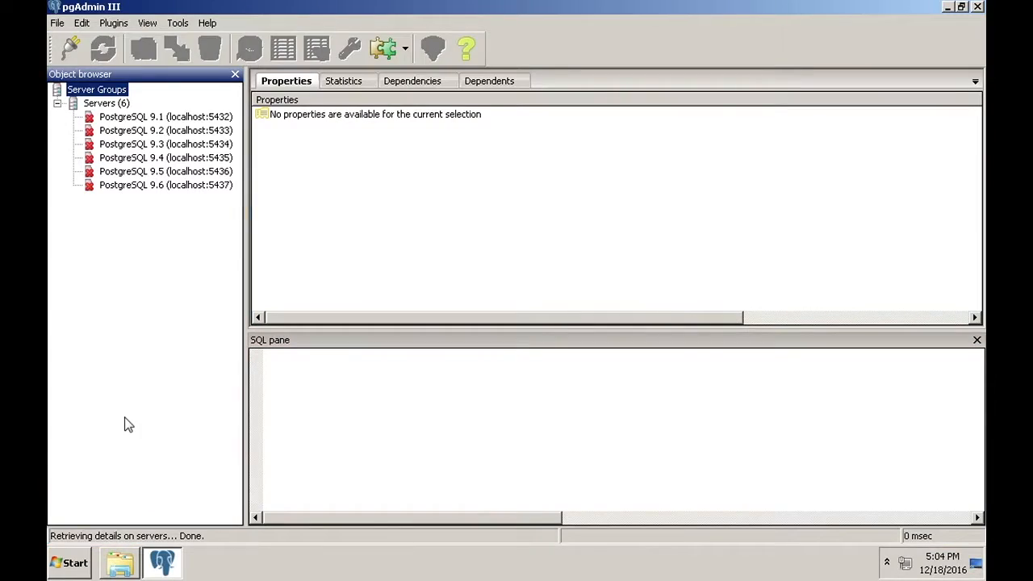
Connect to the PostgreSQL 9.5 server, entering its password
{"action": "double_click", "coordinate": [188, 172]}
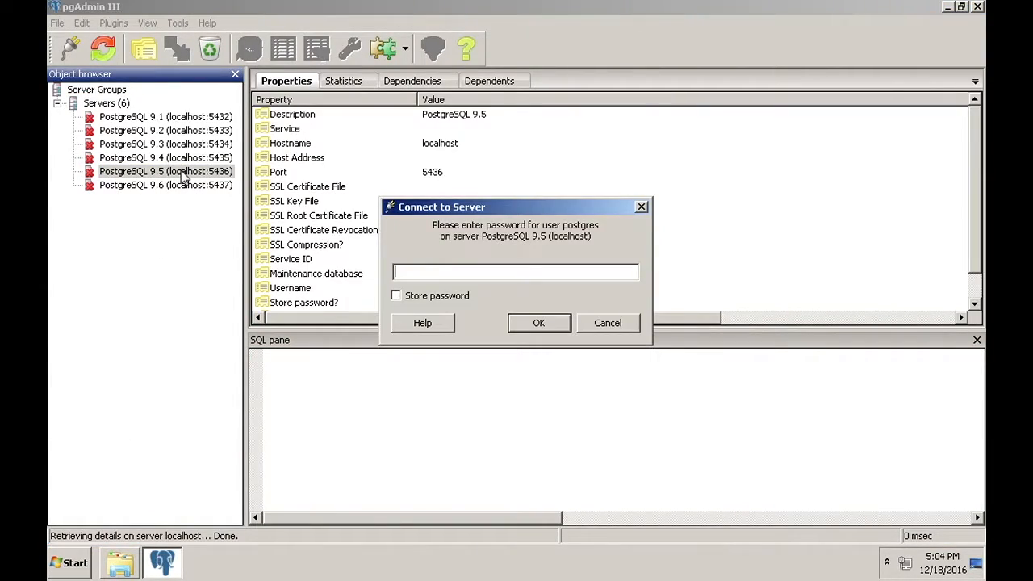
{"action": "key", "text": "Return"}
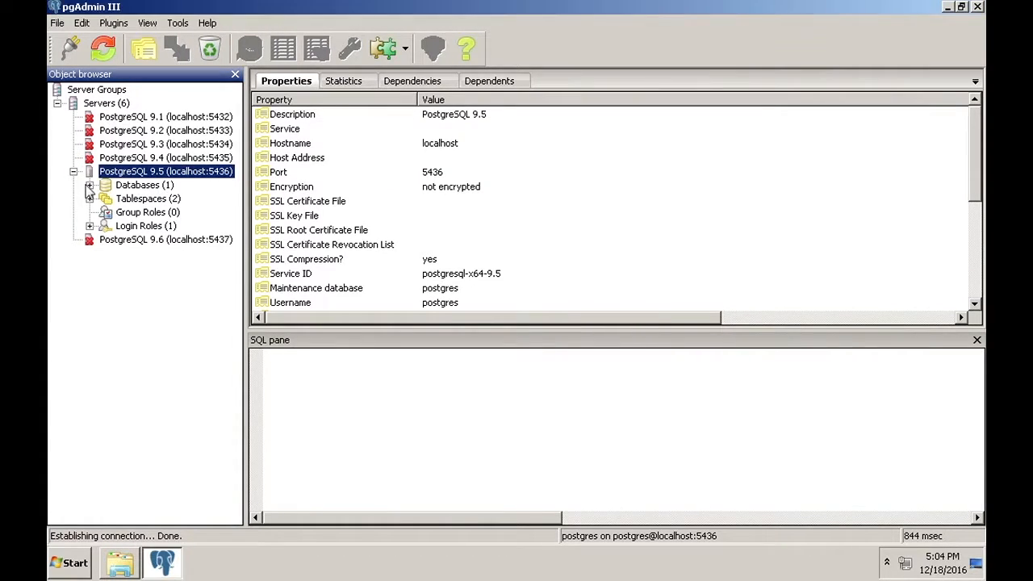
Start a new database under the Databases group and name it teste
{"action": "left_click", "coordinate": [141, 186]}
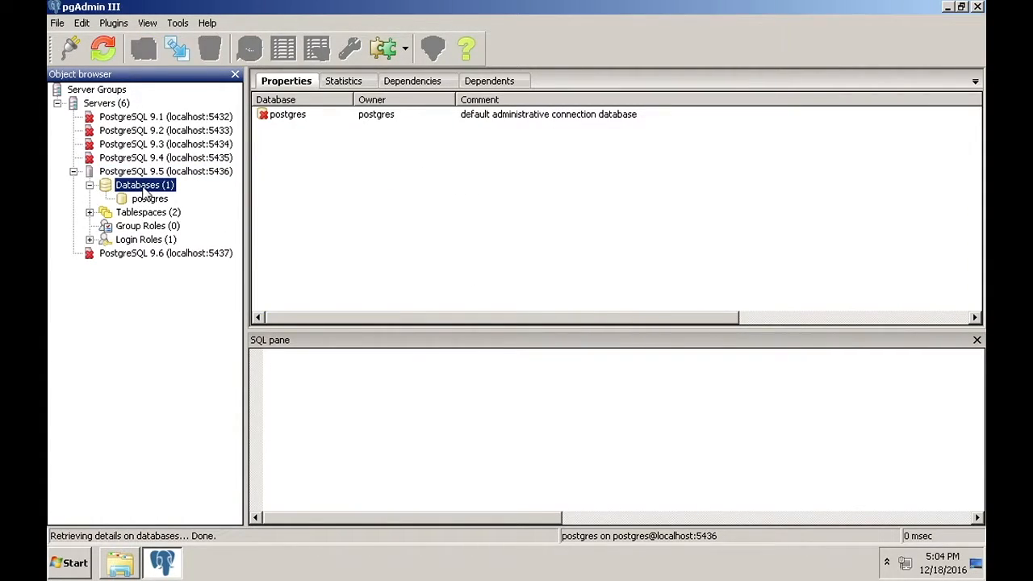
{"action": "right_click", "coordinate": [144, 188]}
{"action": "left_click", "coordinate": [182, 222]}
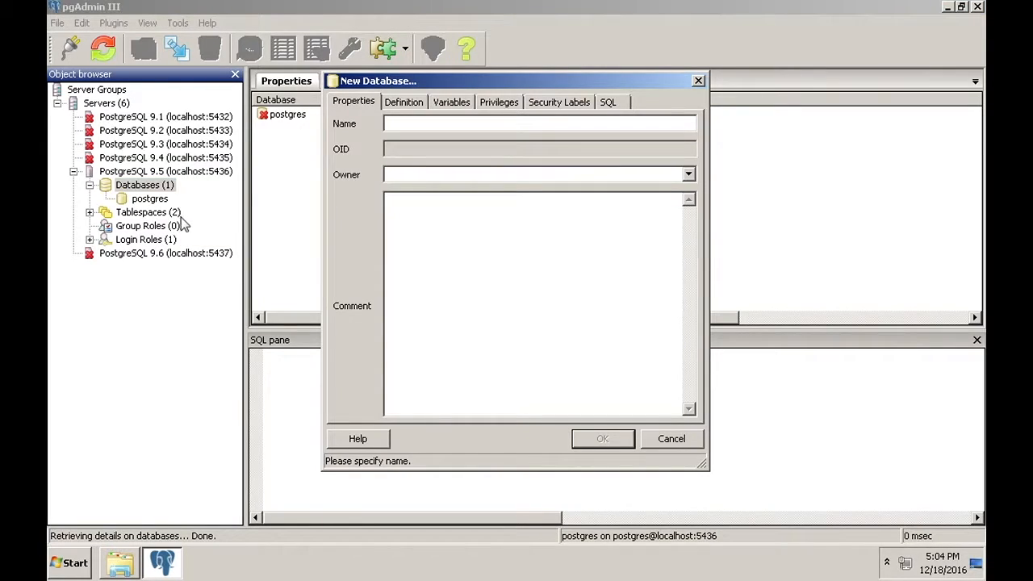
{"action": "type", "text": "teste"}
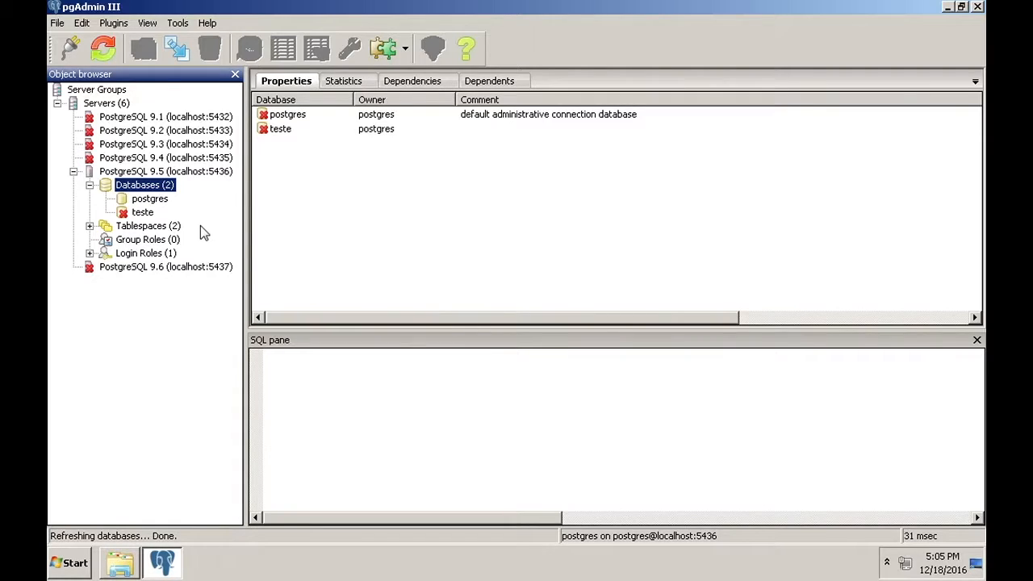
Open pldbgapi.sql from C:\Program Files\PostgreSQL\9.1\share\contrib in the text editor
{"action": "left_click", "coordinate": [120, 562]}
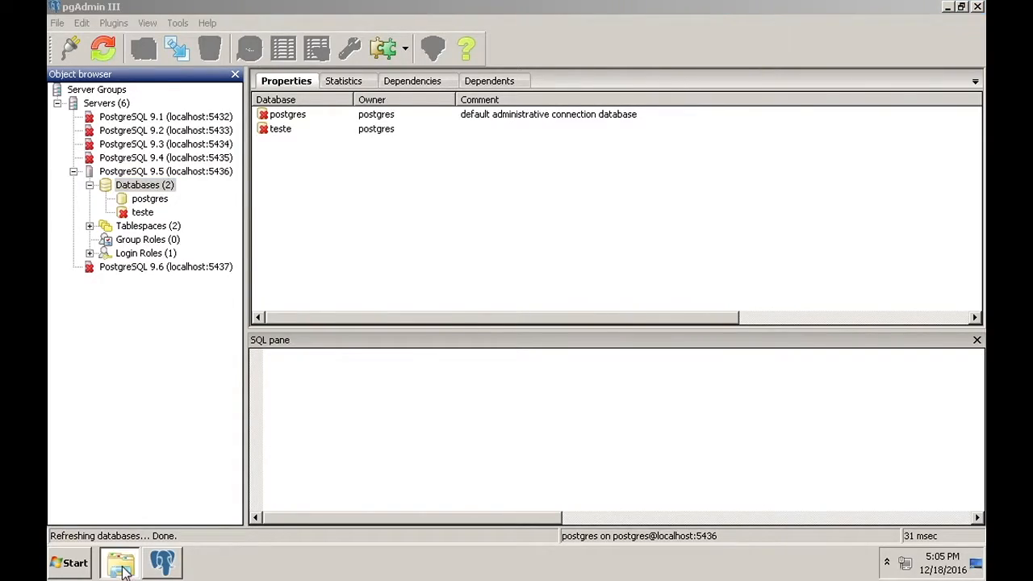
{"action": "left_click", "coordinate": [369, 34]}
{"action": "double_click", "coordinate": [298, 106]}
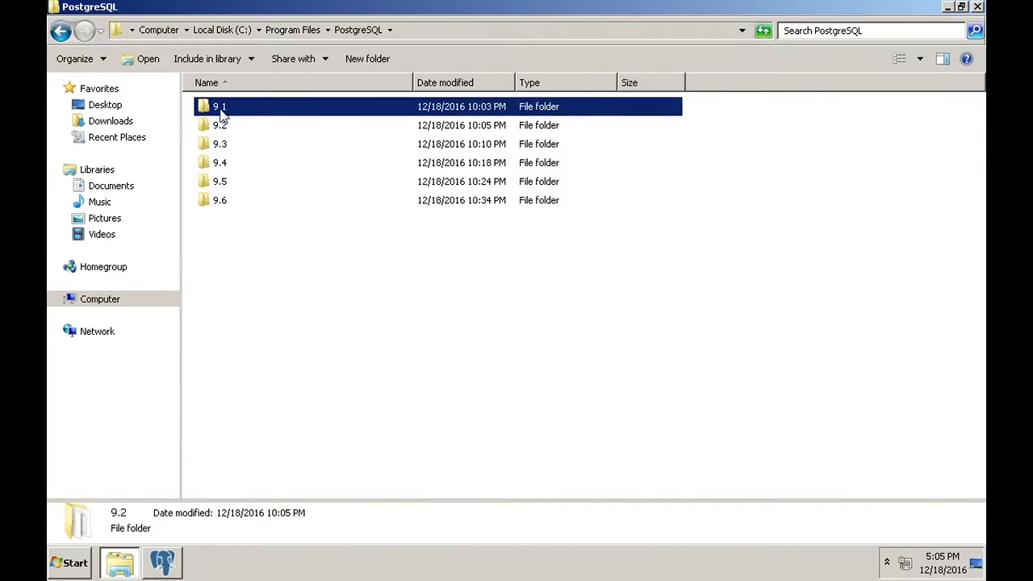
{"action": "double_click", "coordinate": [224, 257]}
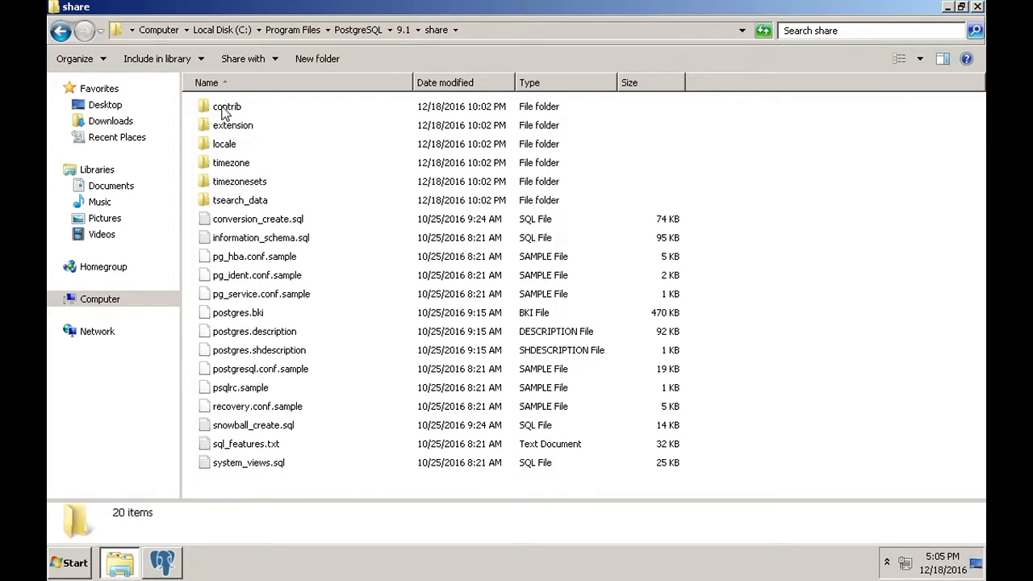
{"action": "double_click", "coordinate": [228, 112]}
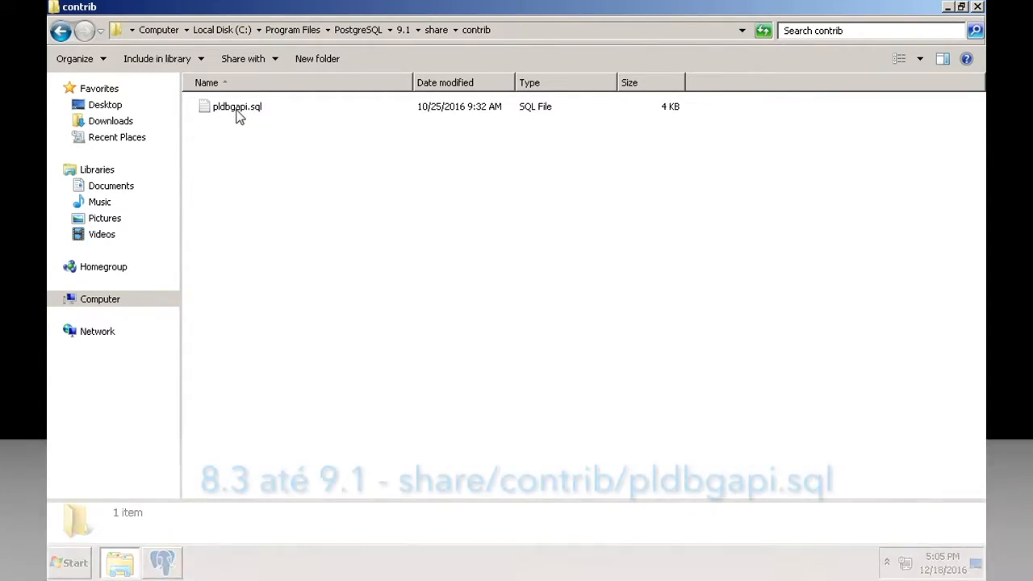
{"action": "left_click", "coordinate": [238, 113]}
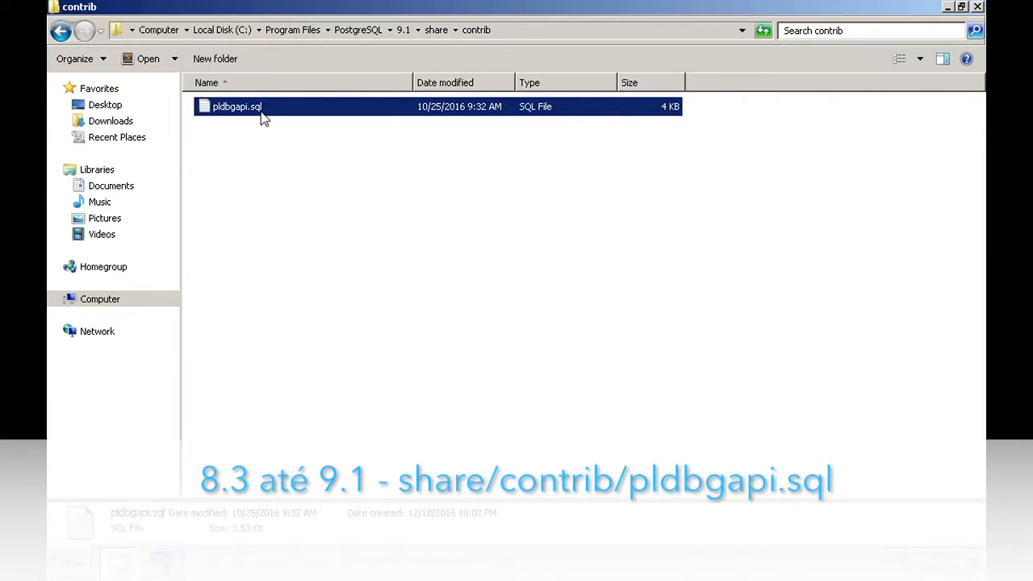
{"action": "double_click", "coordinate": [264, 115]}
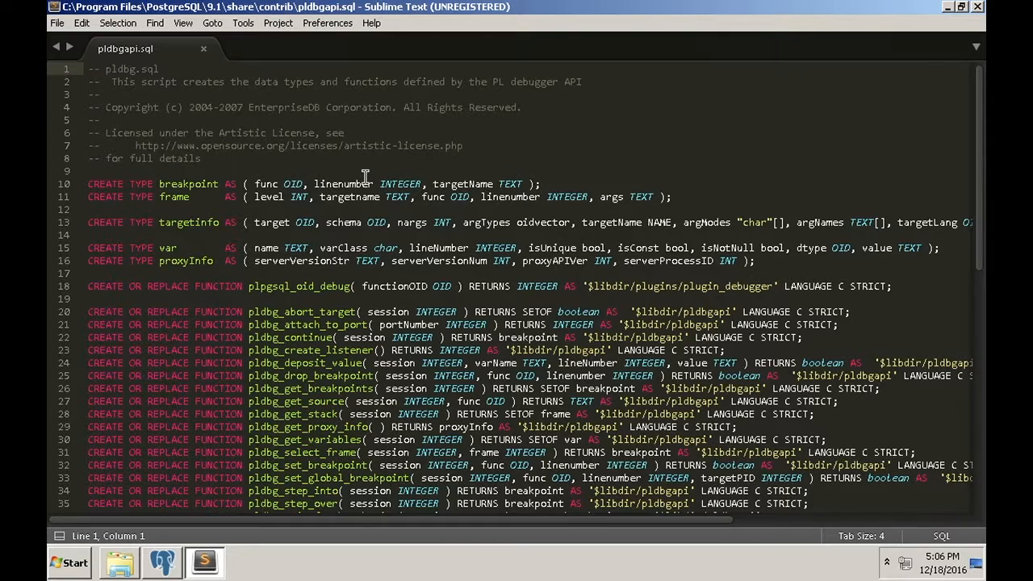
Close pldbgapi.sql and Sublime Text, returning Explorer to the PostgreSQL 9.1 share folder
{"action": "left_click", "coordinate": [204, 48]}
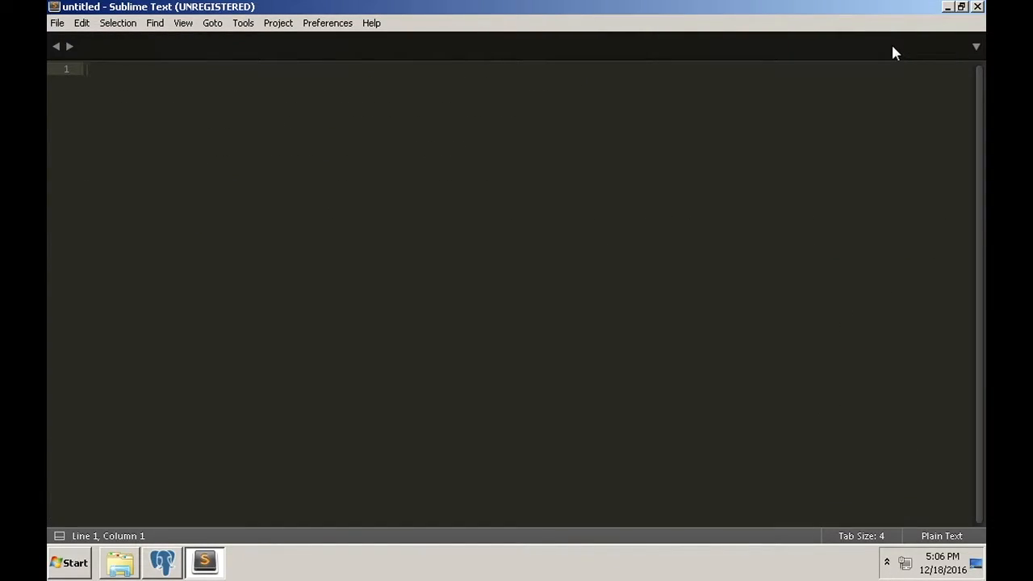
{"action": "left_click", "coordinate": [978, 7]}
{"action": "left_click", "coordinate": [60, 30]}
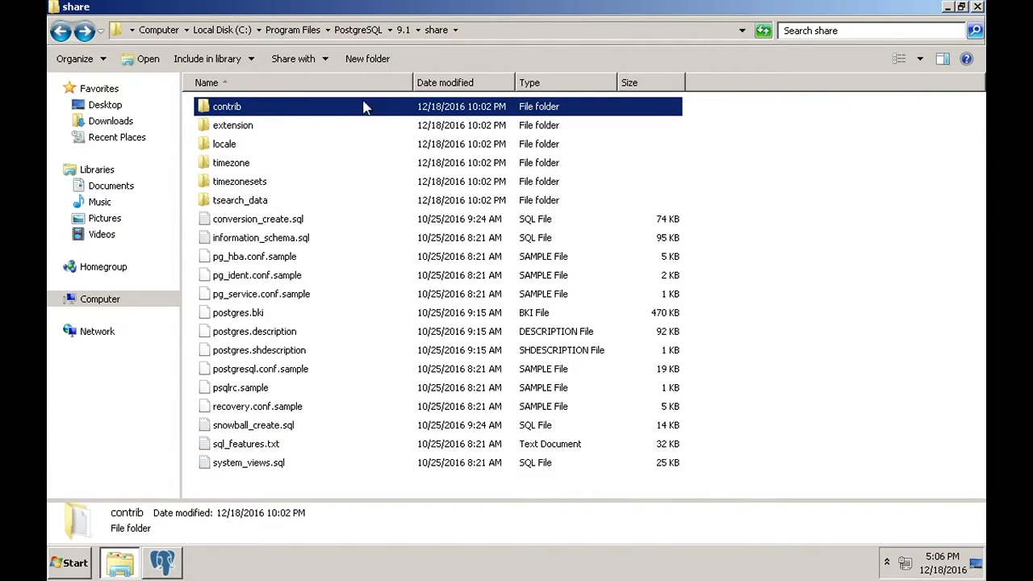
Navigate Explorer to the PostgreSQL\9.5\share\extension folder
{"action": "left_click", "coordinate": [367, 34]}
{"action": "double_click", "coordinate": [220, 182]}
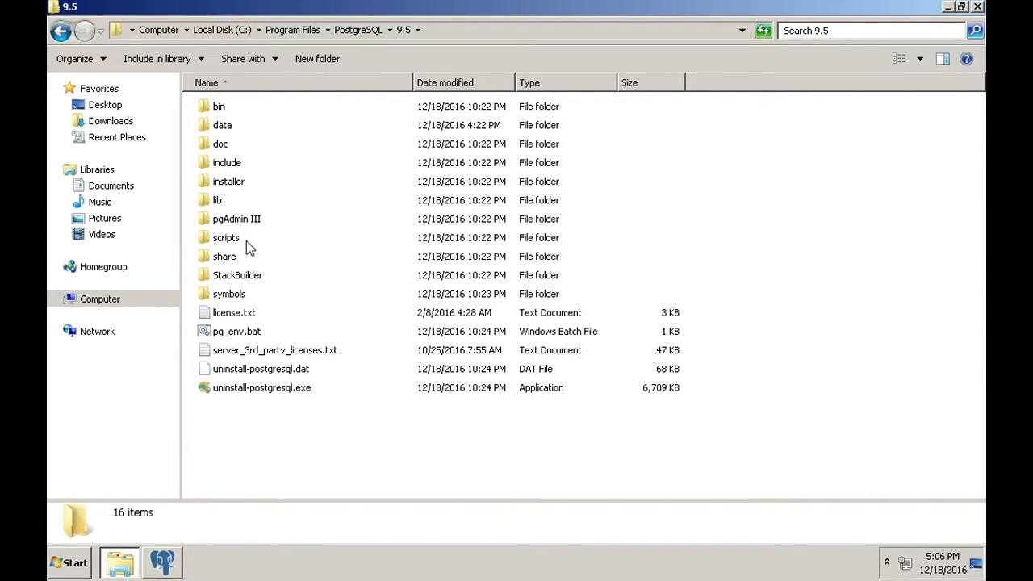
{"action": "double_click", "coordinate": [231, 256]}
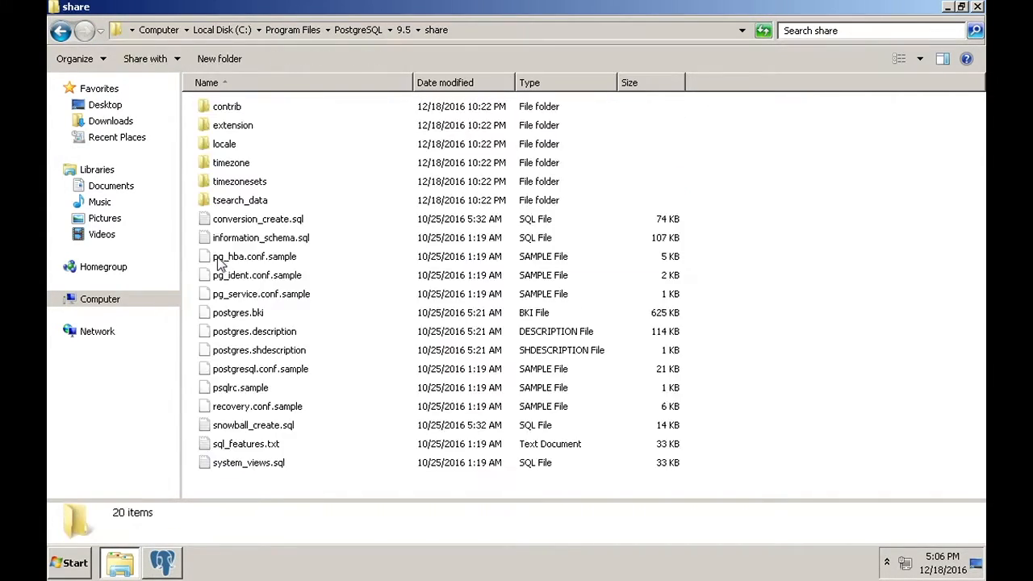
{"action": "left_click", "coordinate": [231, 106]}
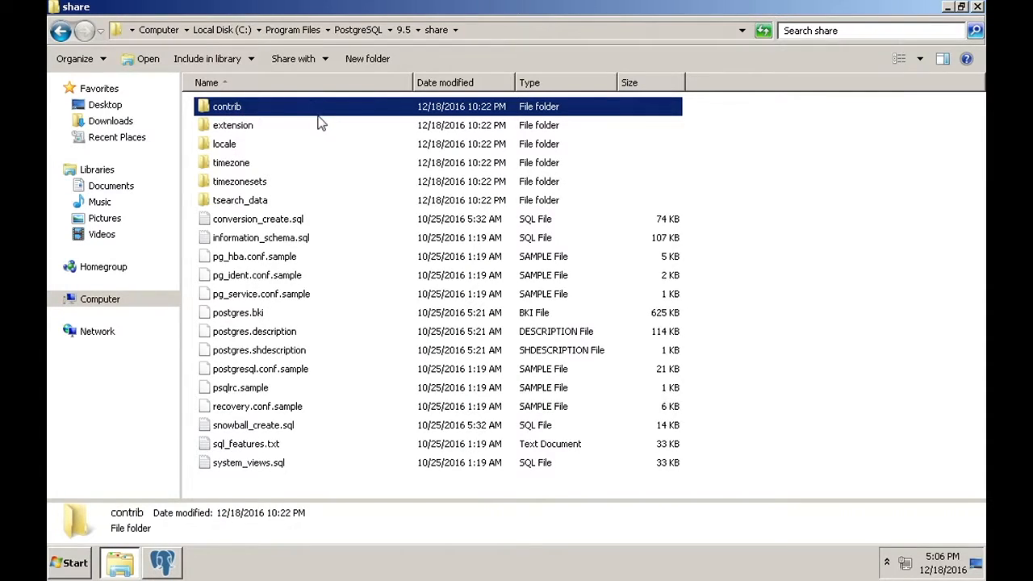
{"action": "left_click", "coordinate": [230, 129]}
{"action": "double_click", "coordinate": [229, 129]}
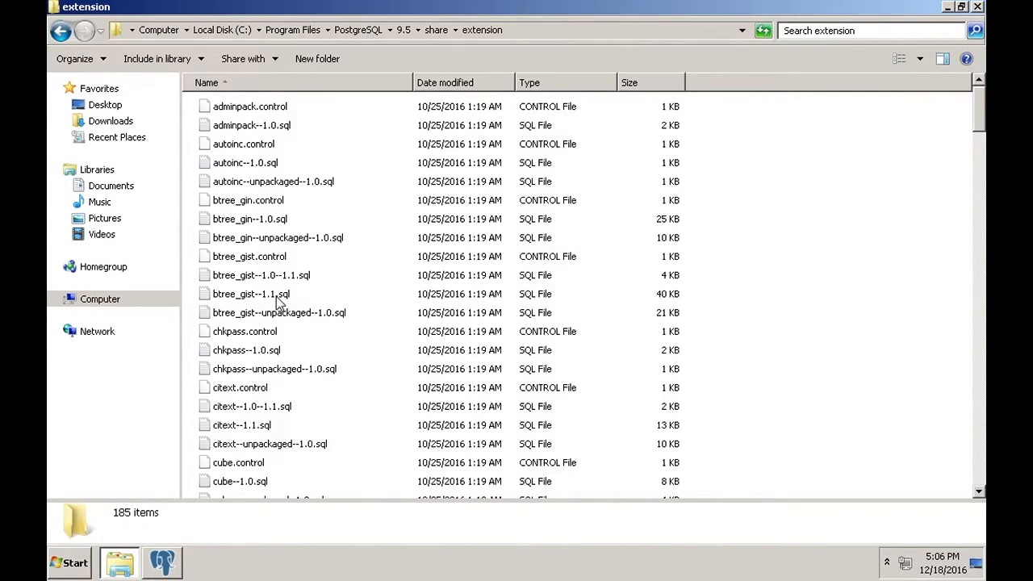
Locate pldbgapi--1.0.sql among the p files and open it in the text editor
{"action": "left_click", "coordinate": [277, 295]}
{"action": "key", "text": "p"}
{"action": "left_click_drag", "start_coordinate": [979, 278], "coordinate": [978, 348]}
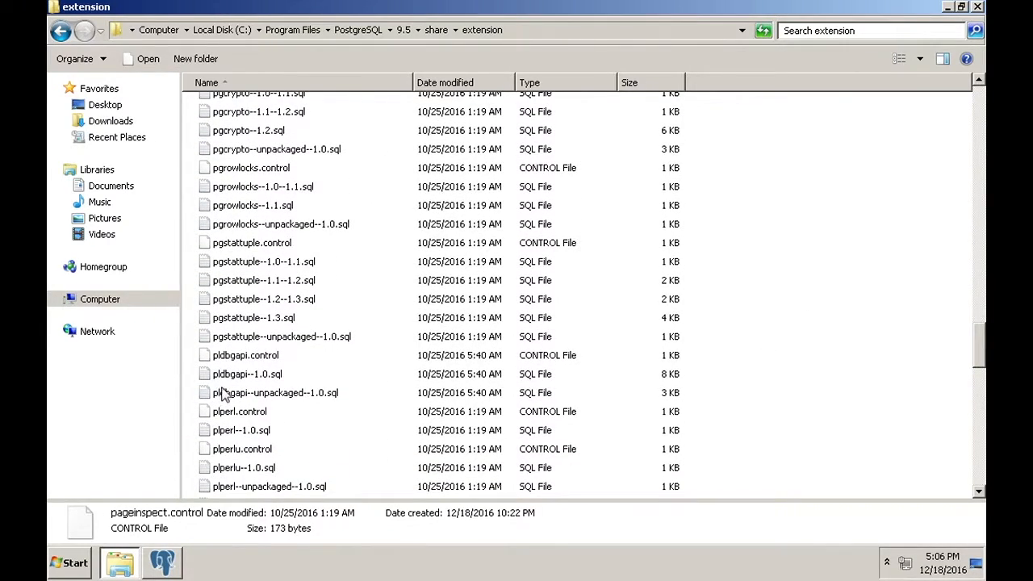
{"action": "left_click", "coordinate": [230, 359]}
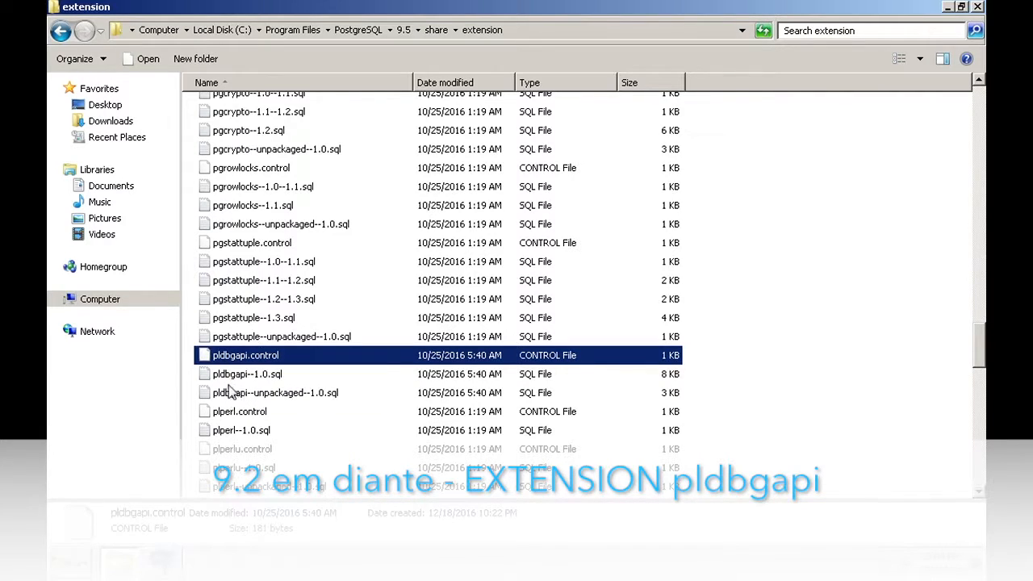
{"action": "left_click", "coordinate": [230, 376]}
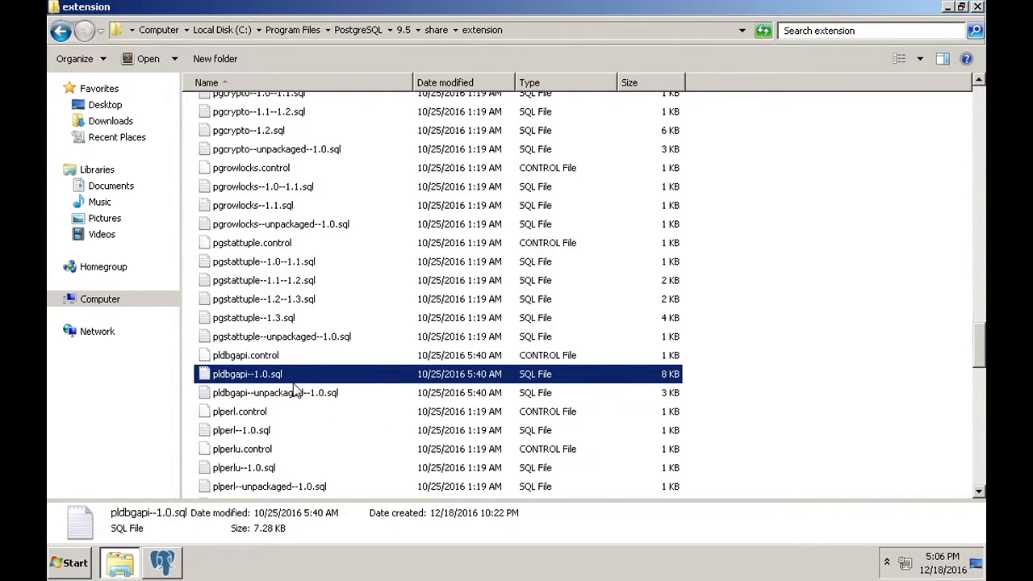
{"action": "double_click", "coordinate": [230, 376]}
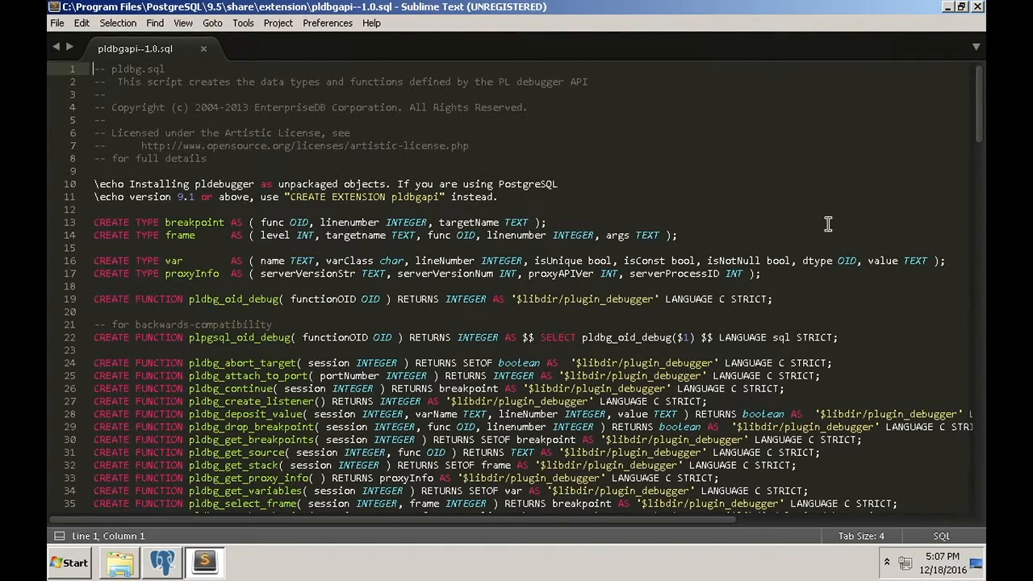
Scroll through pldbgapi--1.0.sql's debugger definitions, then close the file
{"action": "scroll", "coordinate": [981, 114], "scroll_direction": "down", "scroll_amount": 3}
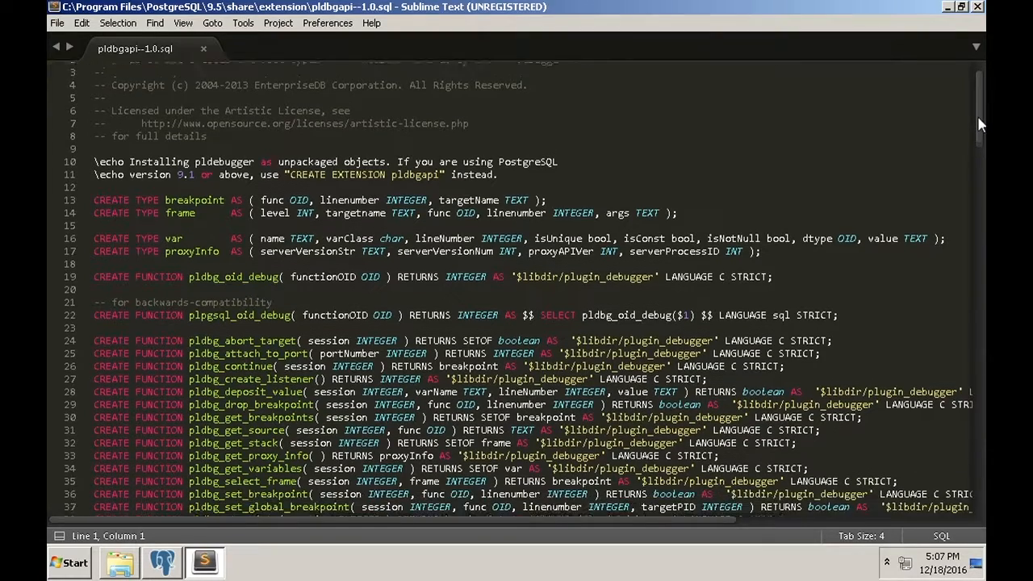
{"action": "scroll", "coordinate": [981, 111], "scroll_direction": "up", "scroll_amount": 3}
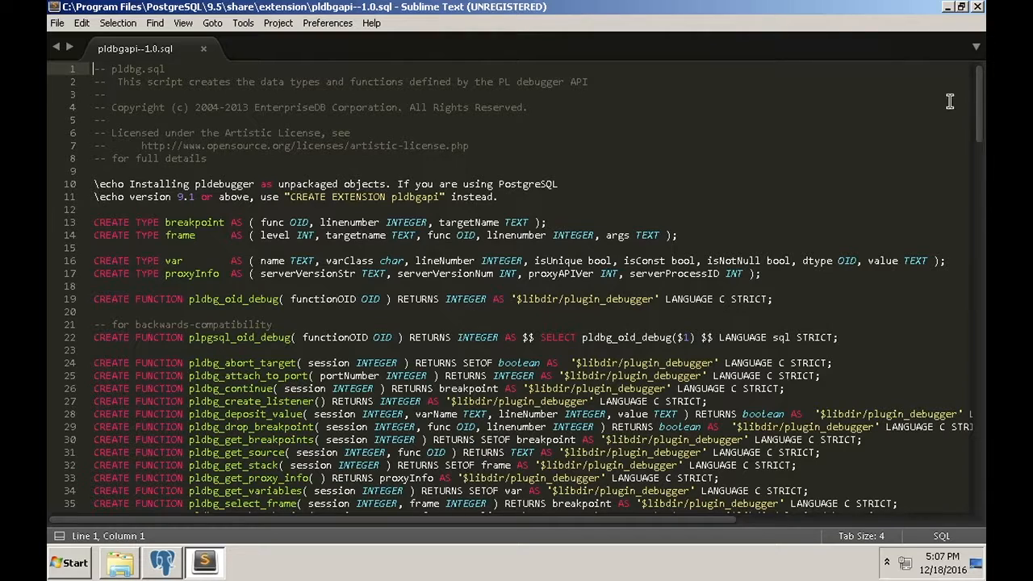
{"action": "left_click", "coordinate": [203, 49]}
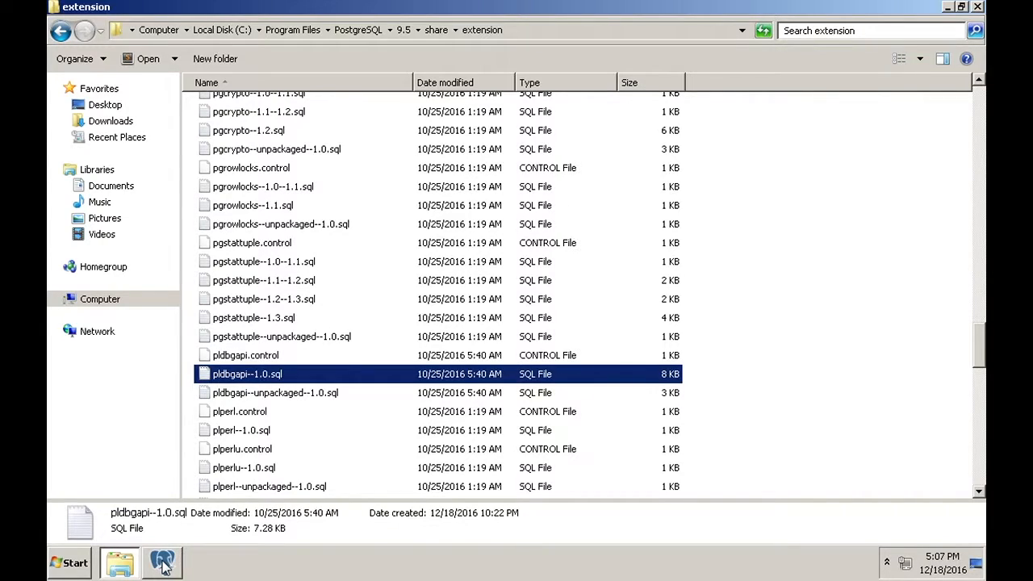
Run CREATE EXTENSION pldbgapi in a SQL query window on the teste database
{"action": "left_click", "coordinate": [165, 568]}
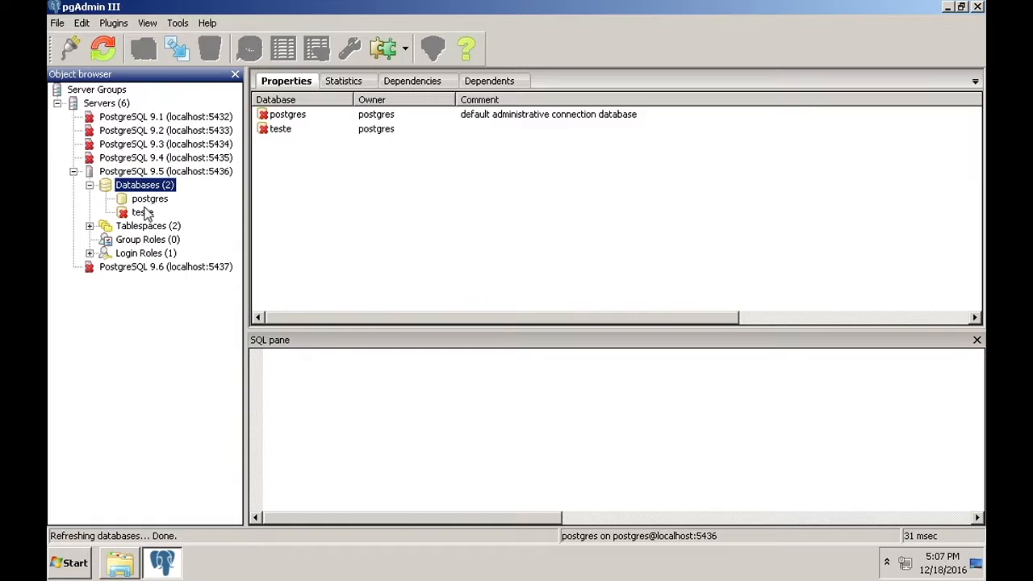
{"action": "left_click", "coordinate": [142, 213]}
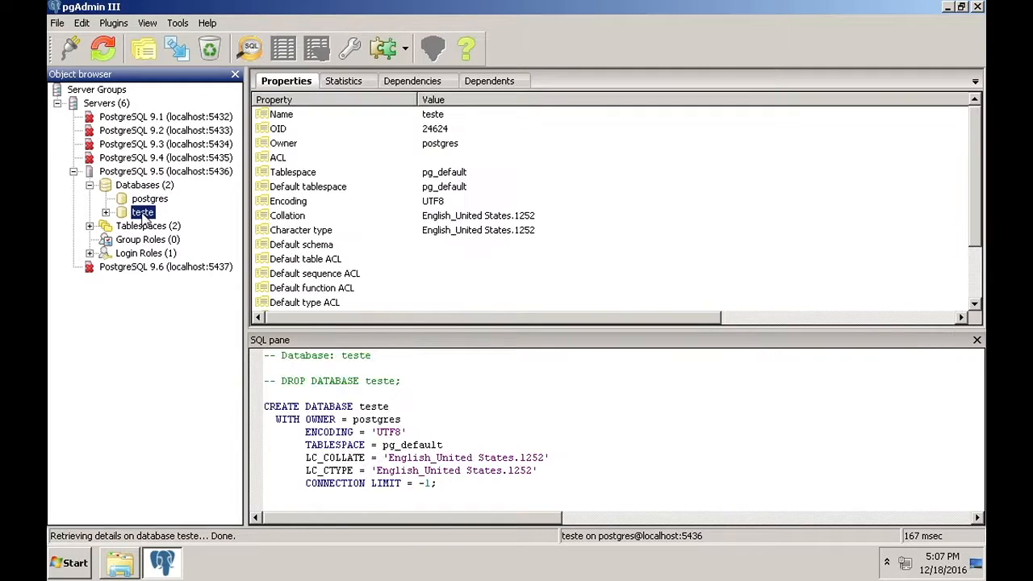
{"action": "left_click", "coordinate": [251, 49]}
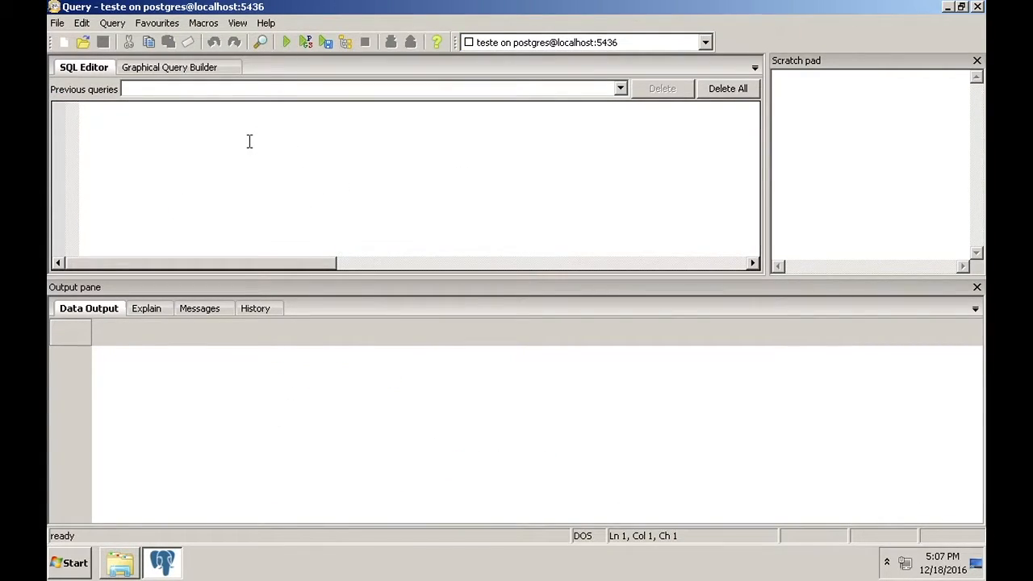
{"action": "type", "text": "CREATE"}
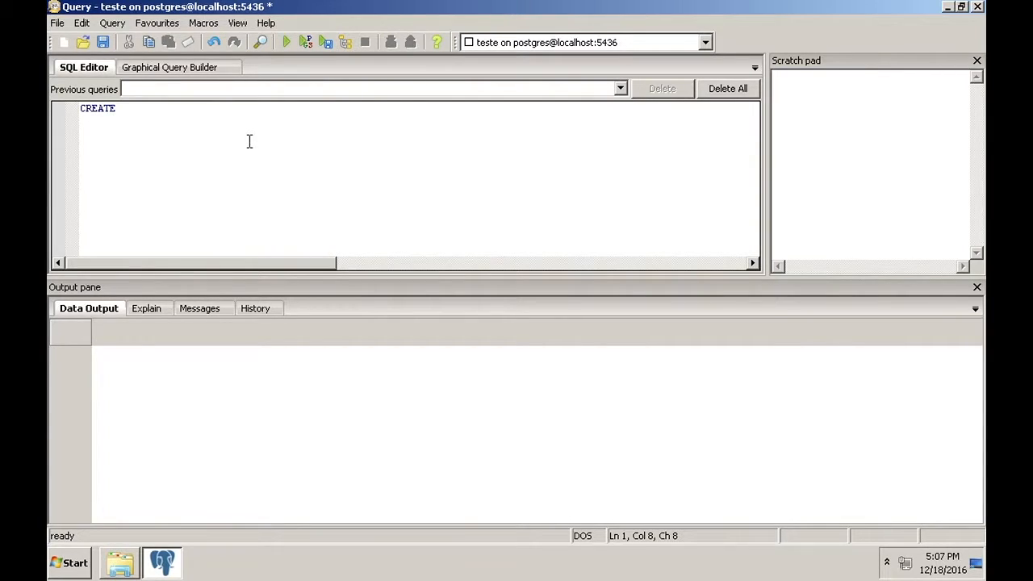
{"action": "type", "text": " EXTENSION"}
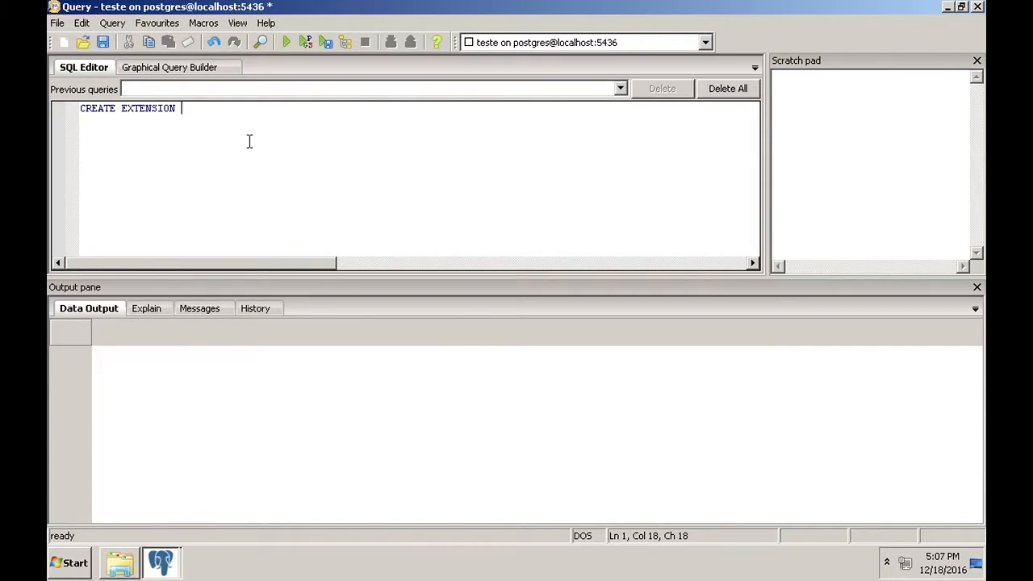
{"action": "type", "text": "pldbgapi"}
{"action": "left_click", "coordinate": [288, 44]}
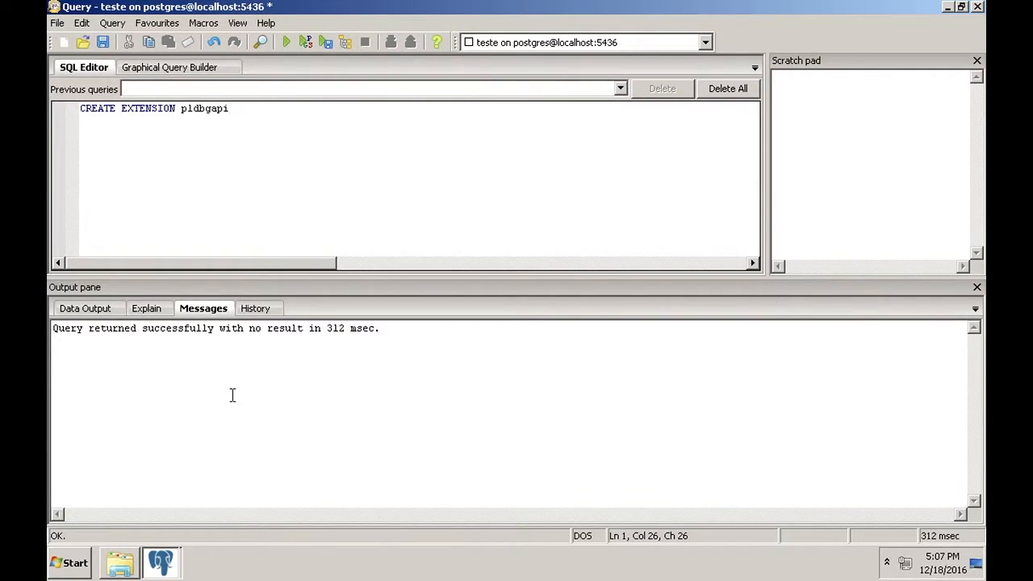
Close the query window without saving and refresh teste
{"action": "left_click", "coordinate": [978, 6]}
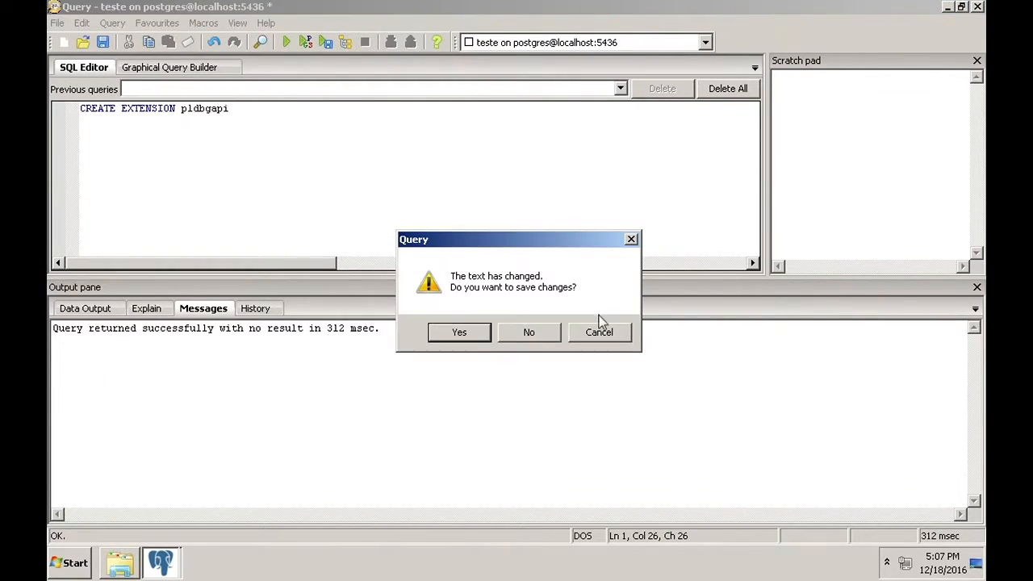
{"action": "left_click", "coordinate": [528, 333]}
{"action": "left_click", "coordinate": [103, 51]}
Inspect teste's pldbgapi extension and the pldbg functions under public, then close pgAdmin
{"action": "left_click", "coordinate": [106, 212]}
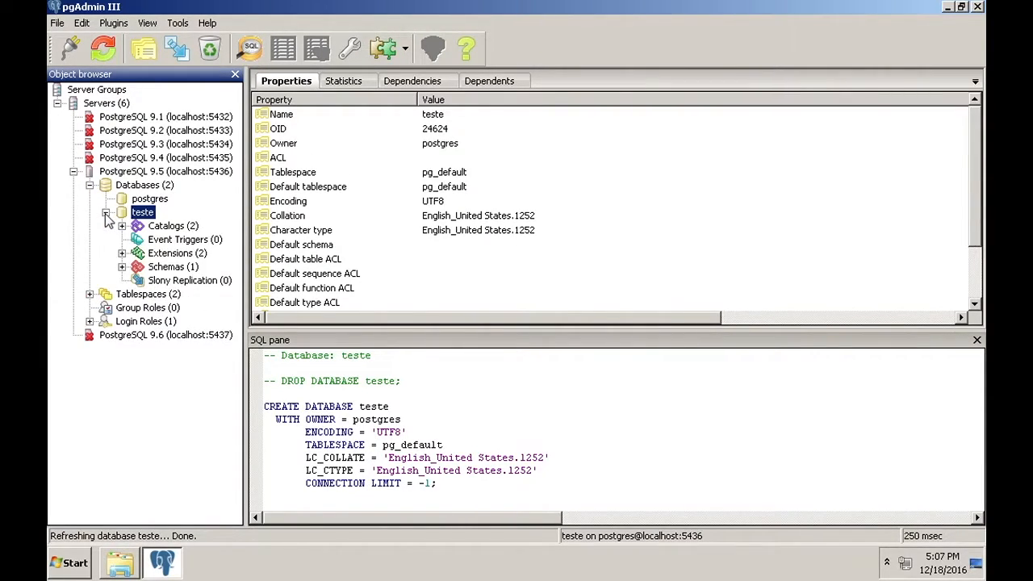
{"action": "left_click", "coordinate": [122, 253]}
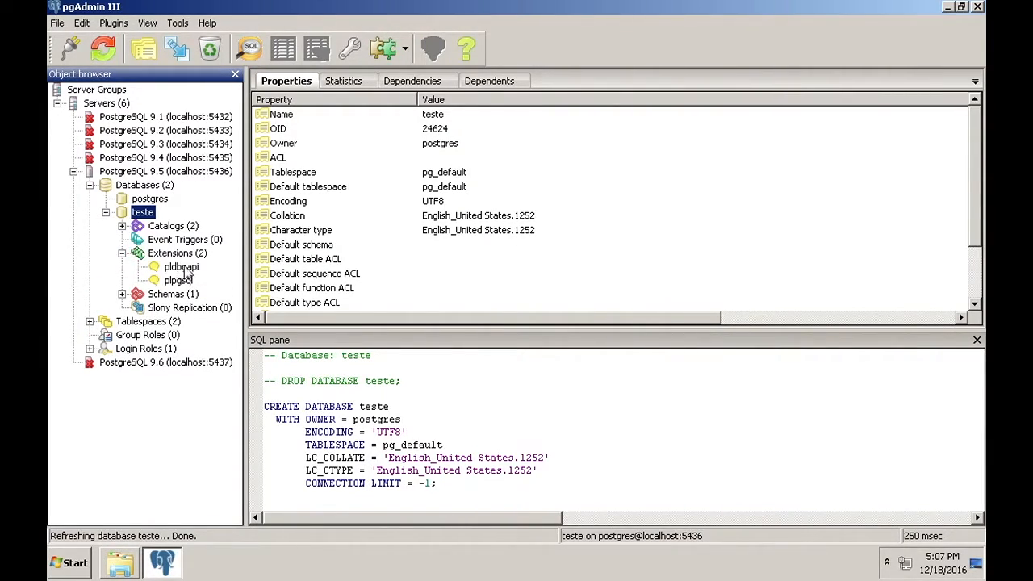
{"action": "left_click", "coordinate": [167, 269]}
{"action": "left_click", "coordinate": [122, 294]}
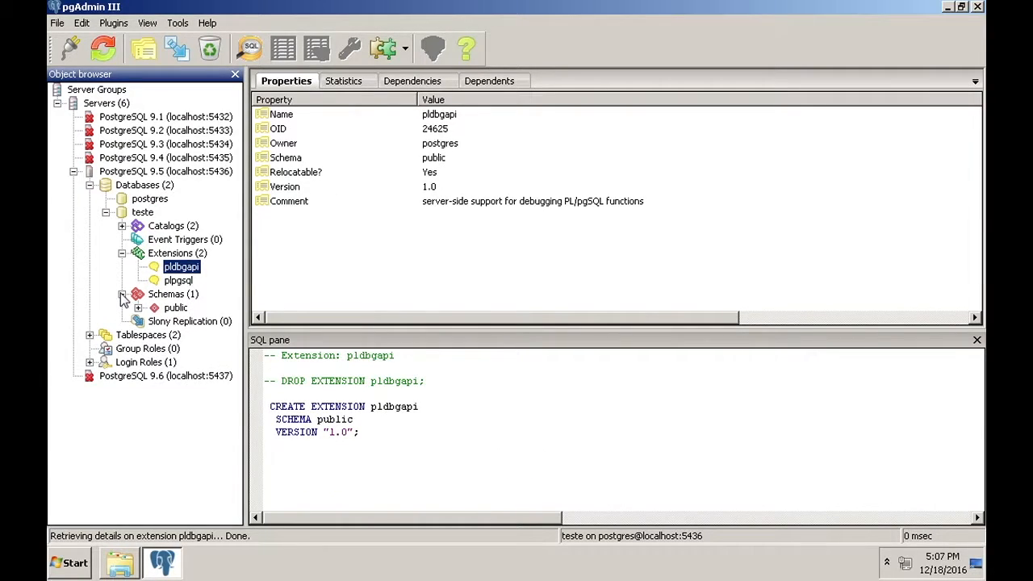
{"action": "left_click", "coordinate": [137, 308]}
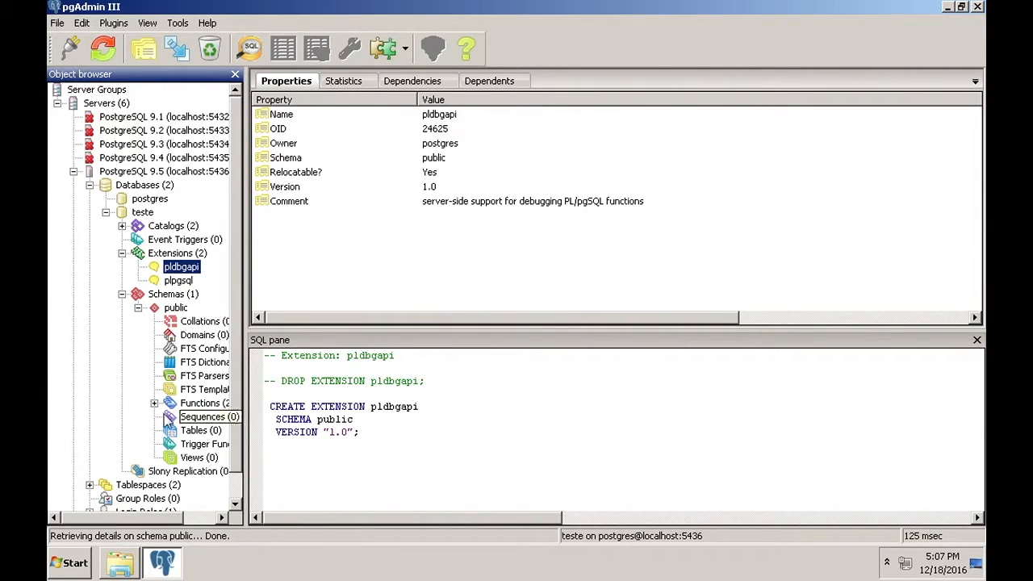
{"action": "left_click", "coordinate": [154, 404]}
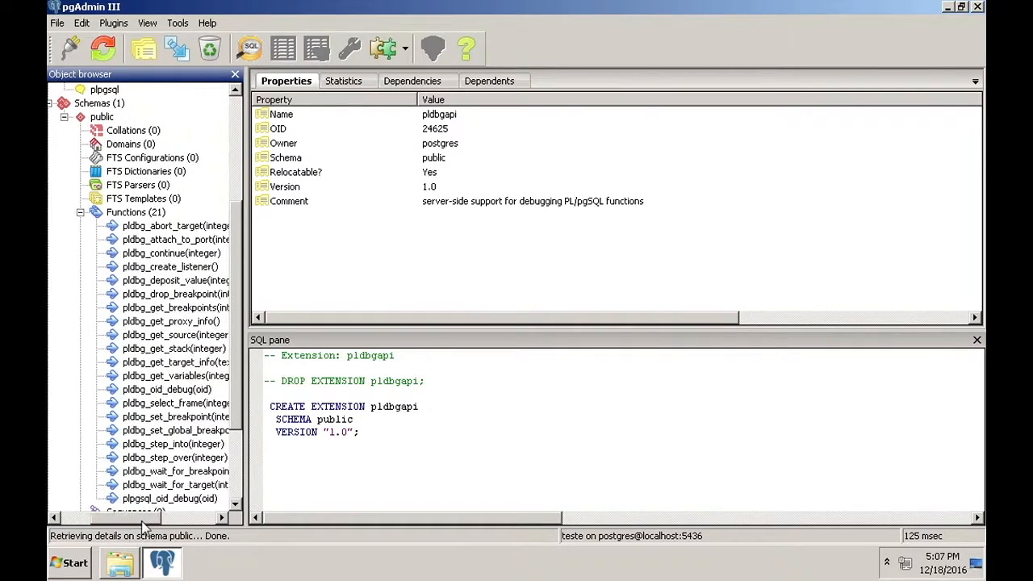
{"action": "scroll", "coordinate": [235, 403], "scroll_direction": "down", "scroll_amount": 2}
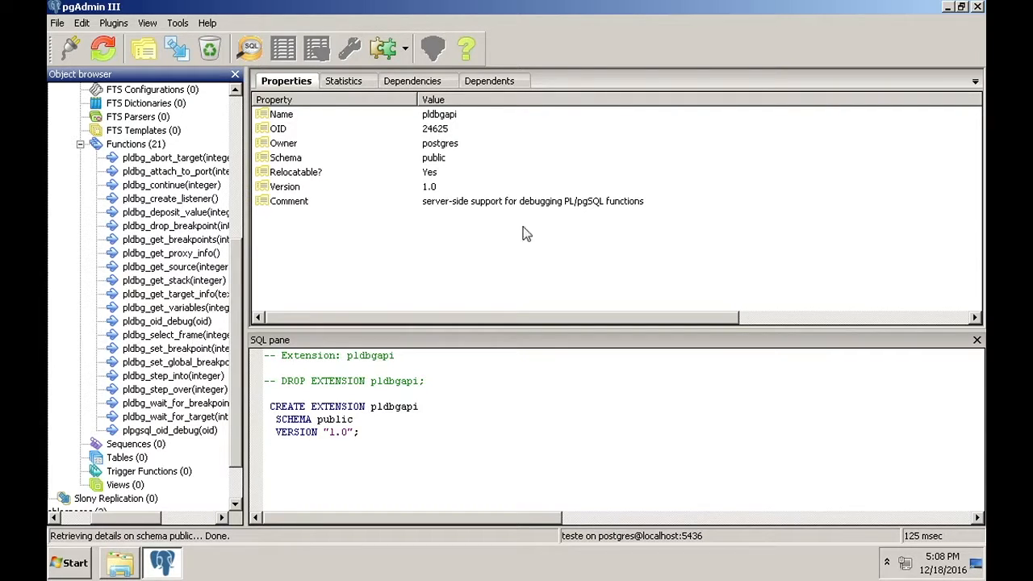
{"action": "left_click", "coordinate": [978, 6]}
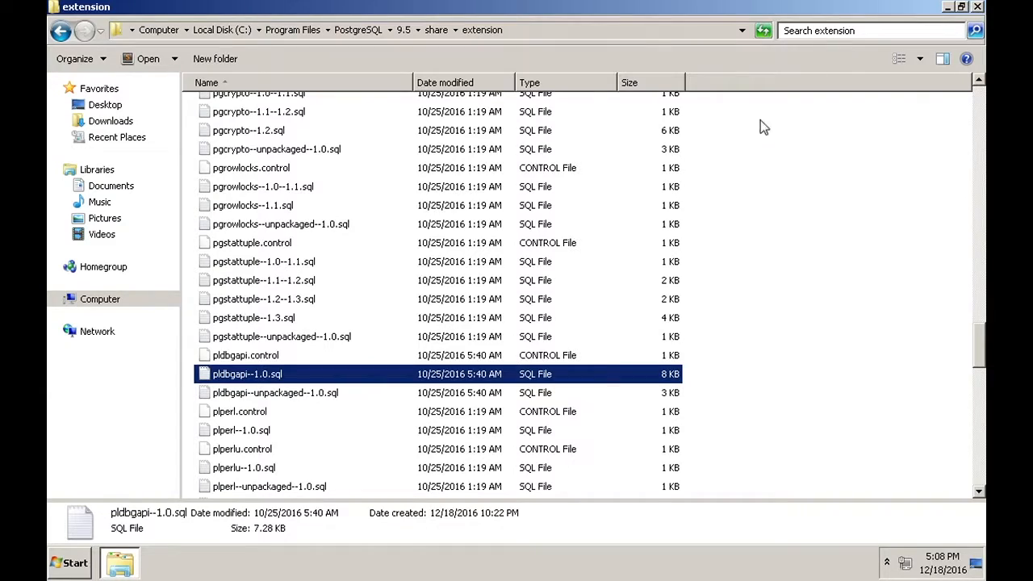
Close Explorer and launch the Services tool by searching 'servi' in Start
{"action": "left_click", "coordinate": [980, 8]}
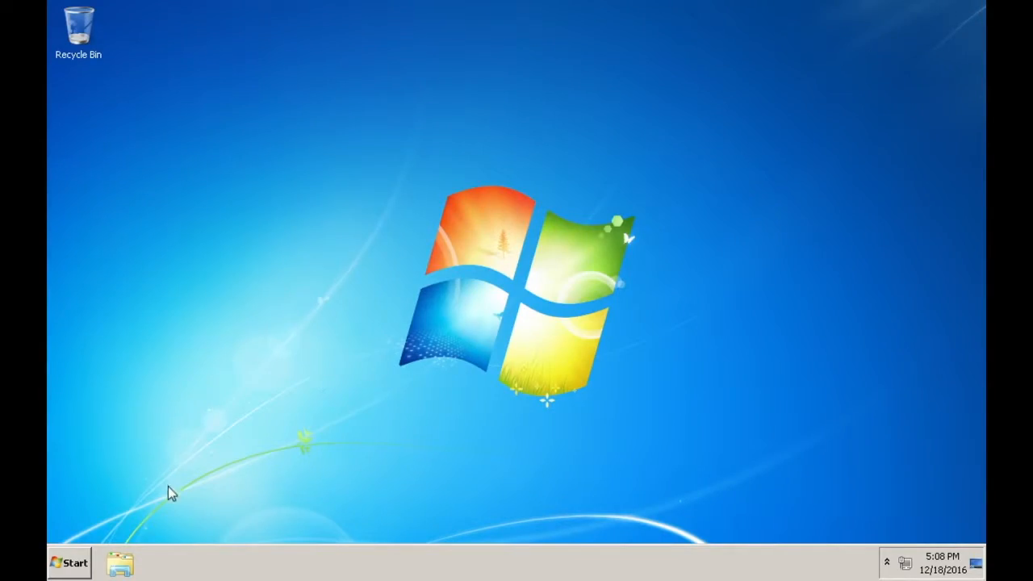
{"action": "left_click", "coordinate": [77, 563]}
{"action": "left_click", "coordinate": [98, 525]}
{"action": "type", "text": "servi"}
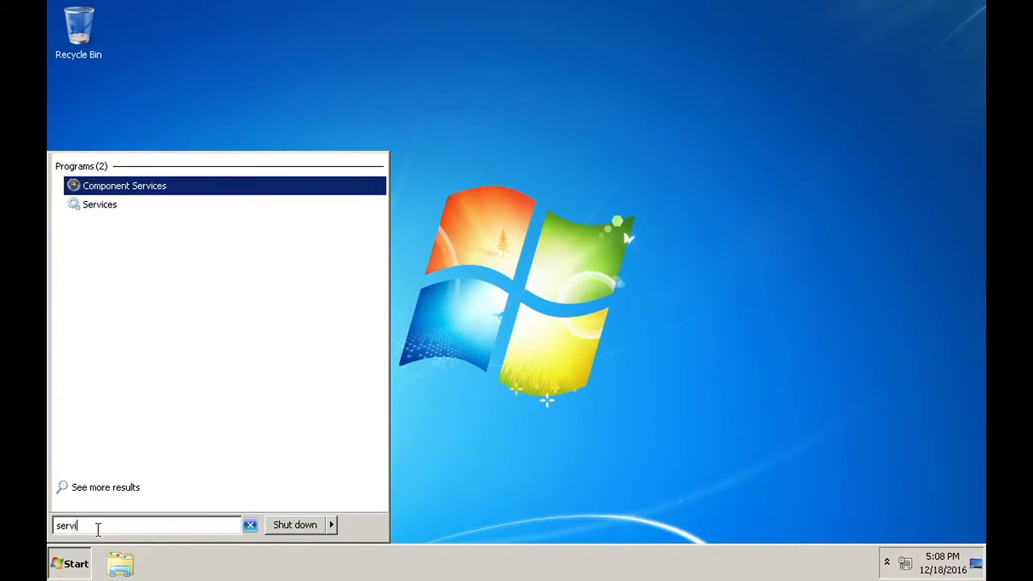
{"action": "left_click", "coordinate": [105, 207]}
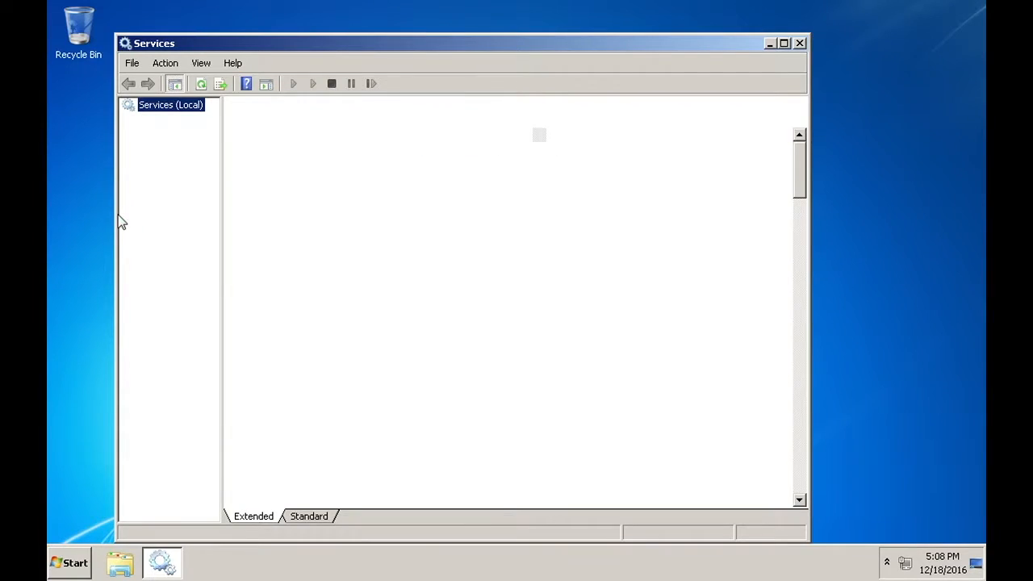
Restart the postgresql-x64-9.5 service and close the Services window
{"action": "left_click", "coordinate": [456, 226]}
{"action": "key", "text": "p"}
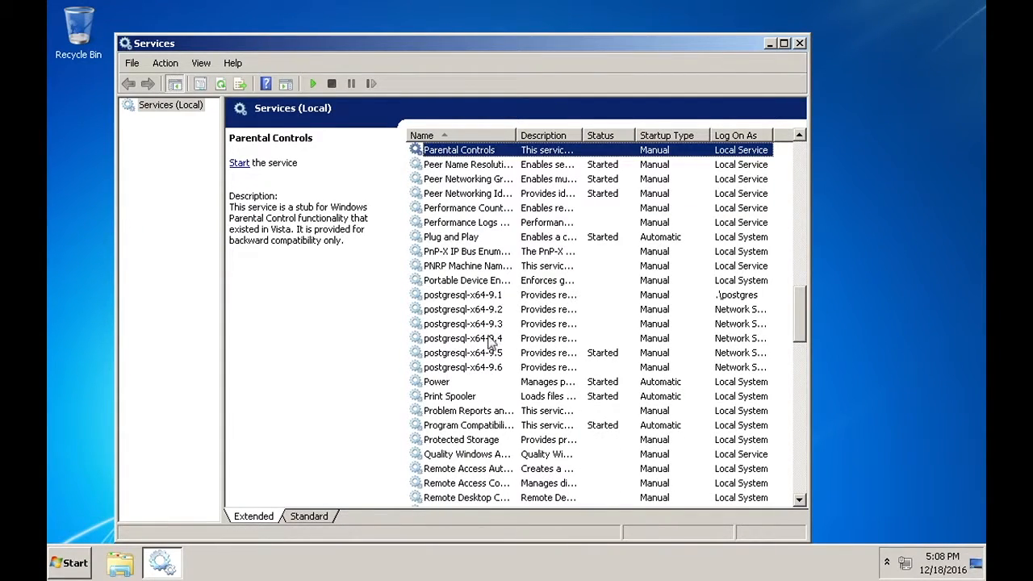
{"action": "left_click", "coordinate": [482, 355]}
{"action": "left_click", "coordinate": [375, 83]}
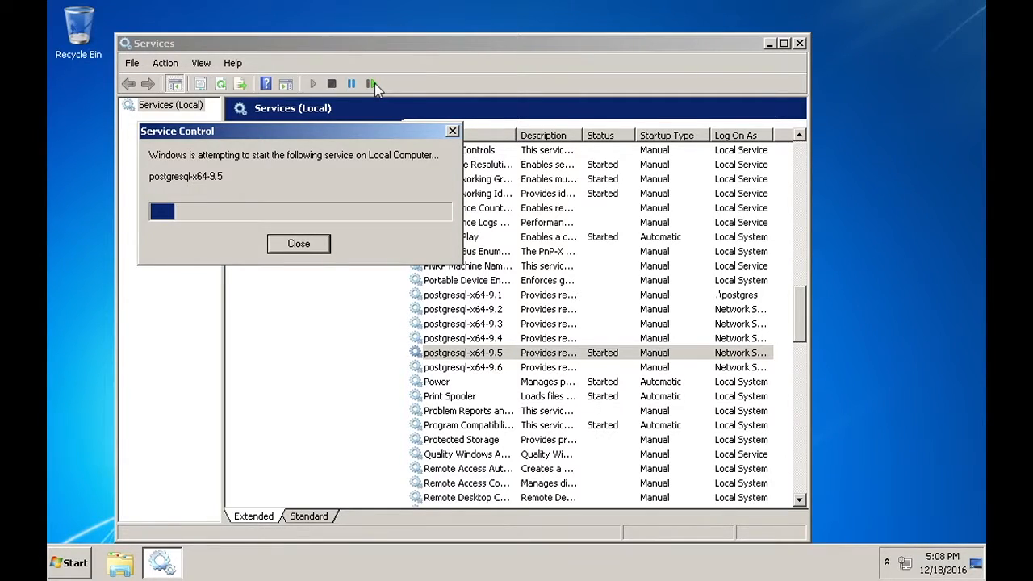
{"action": "left_click", "coordinate": [799, 43]}
Launch pgAdmin III from the Start menu's PostgreSQL 9.5 program group
{"action": "left_click", "coordinate": [87, 563]}
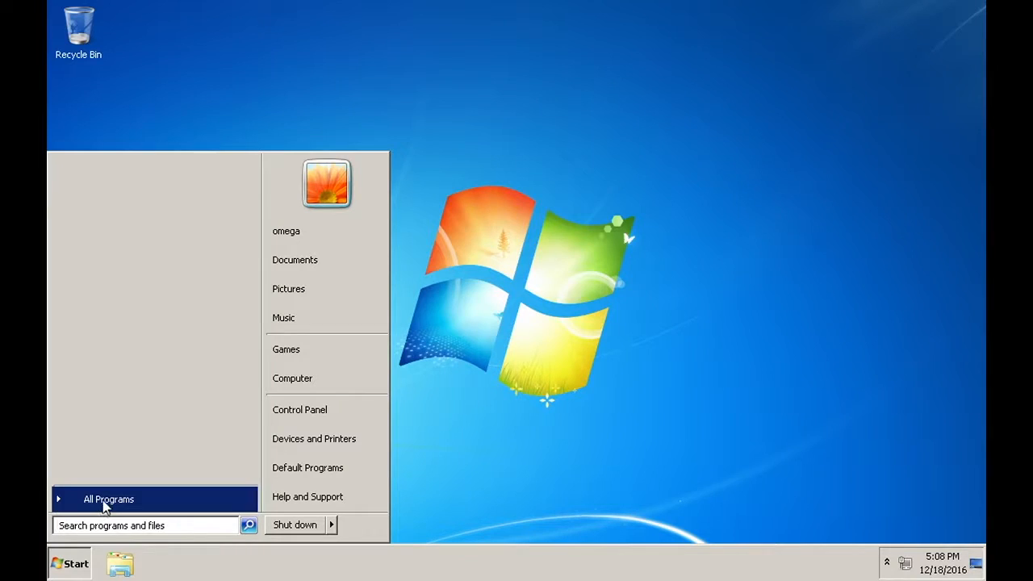
{"action": "left_click", "coordinate": [103, 499]}
{"action": "left_click", "coordinate": [85, 433]}
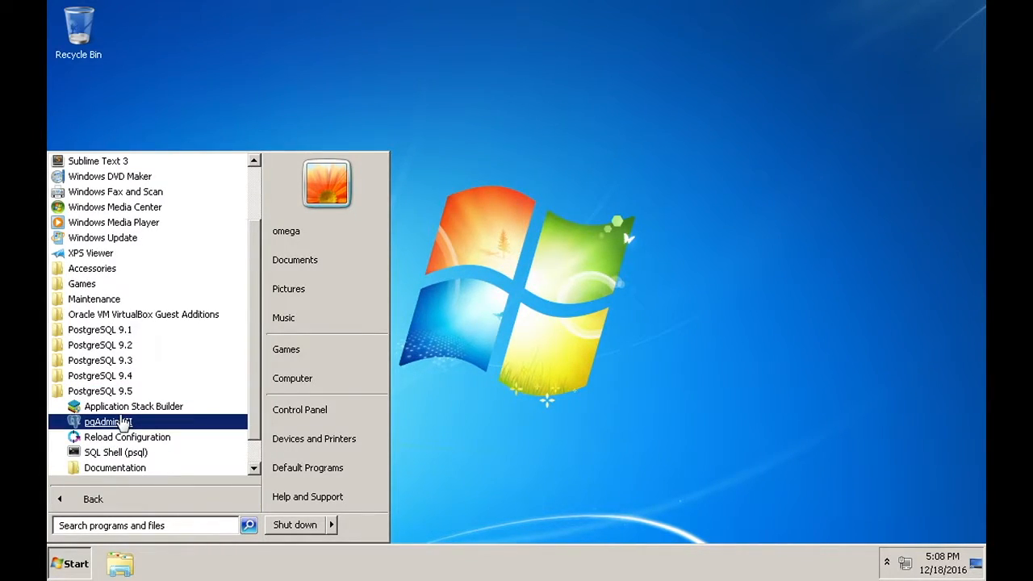
{"action": "left_click", "coordinate": [120, 420]}
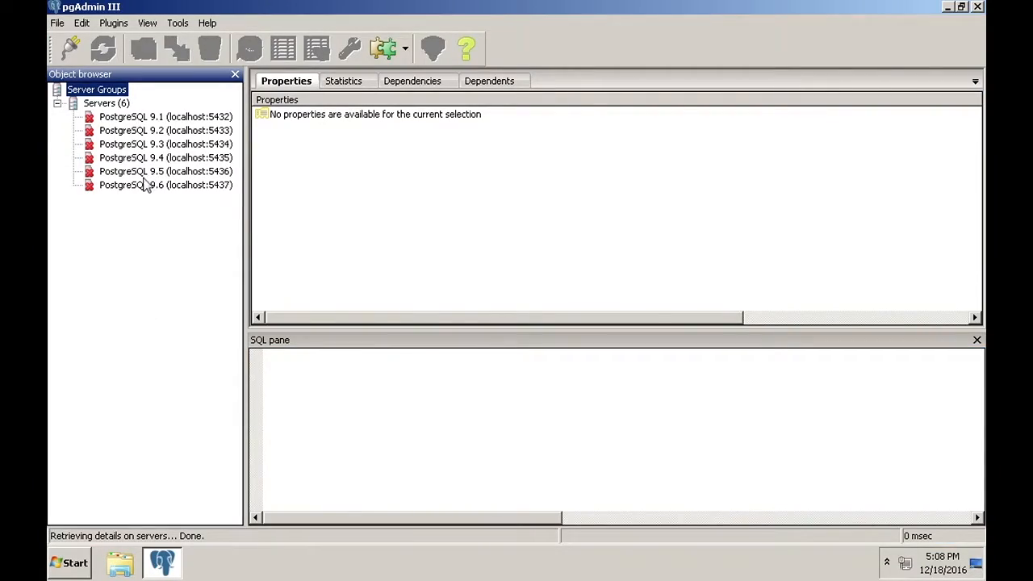
Connect to PostgreSQL 9.5 with the server password and open a SQL editor on teste
{"action": "double_click", "coordinate": [154, 171]}
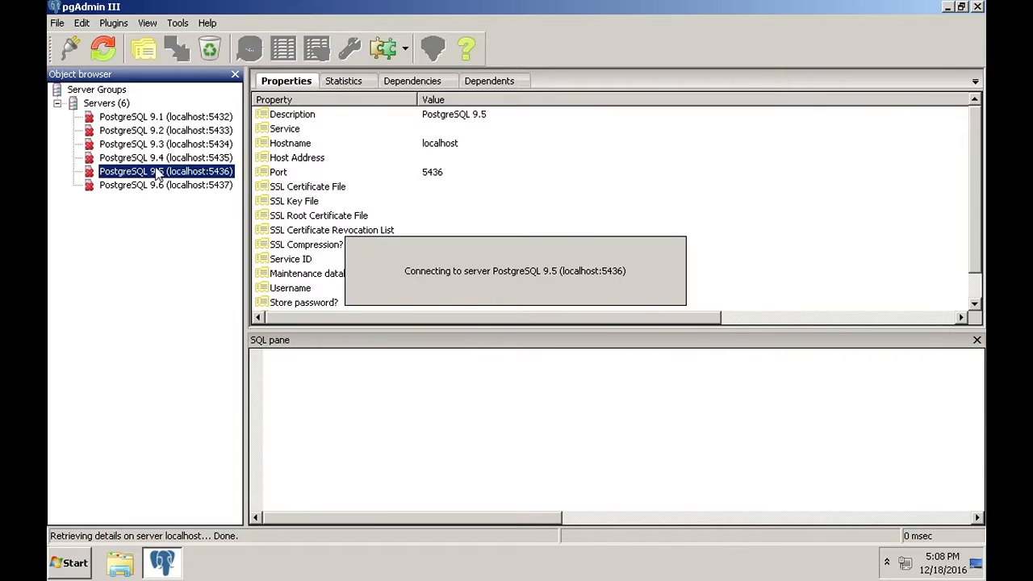
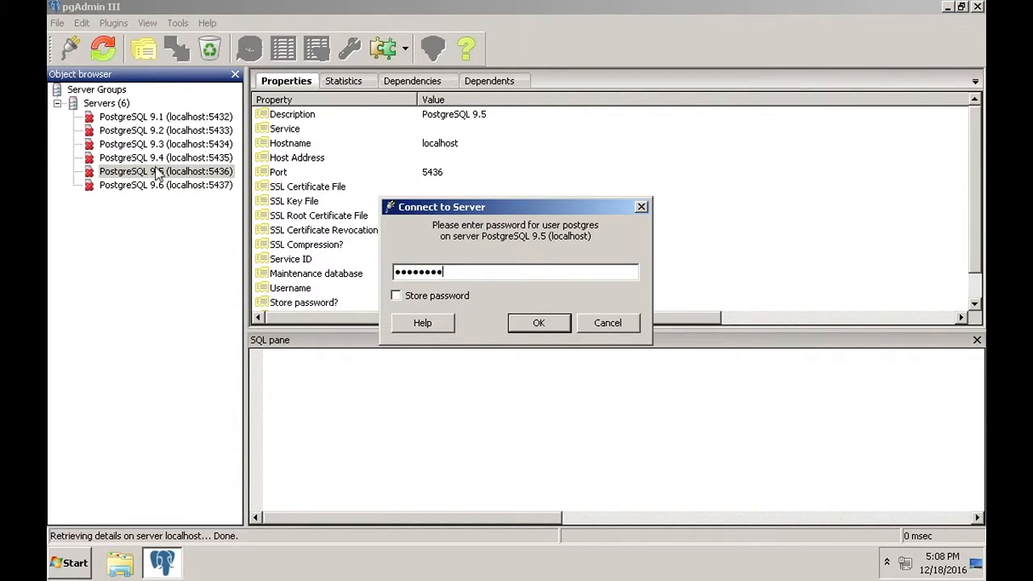
{"action": "key", "text": "Return"}
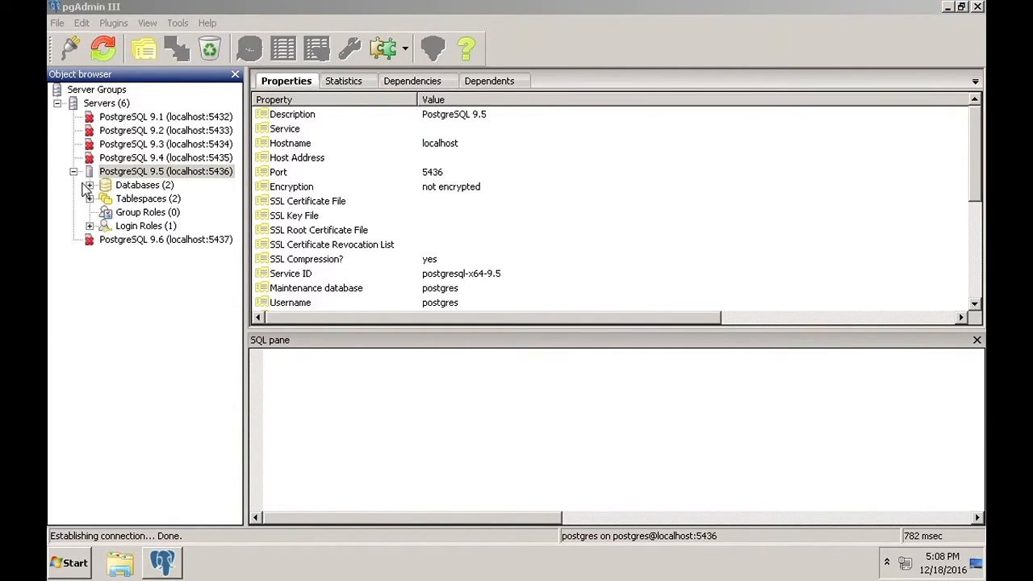
{"action": "left_click", "coordinate": [89, 185]}
{"action": "left_click", "coordinate": [125, 214]}
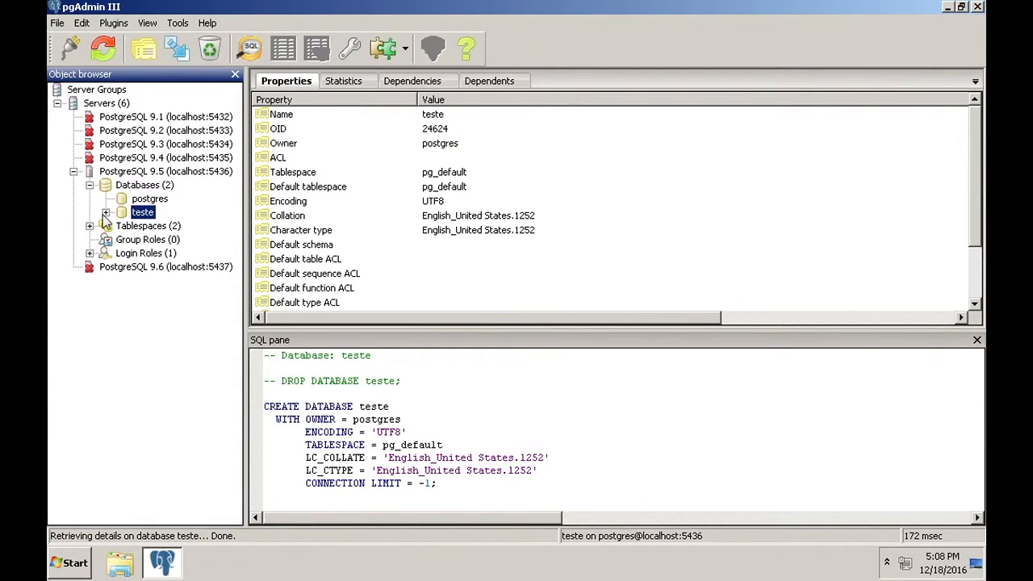
{"action": "left_click", "coordinate": [250, 48]}
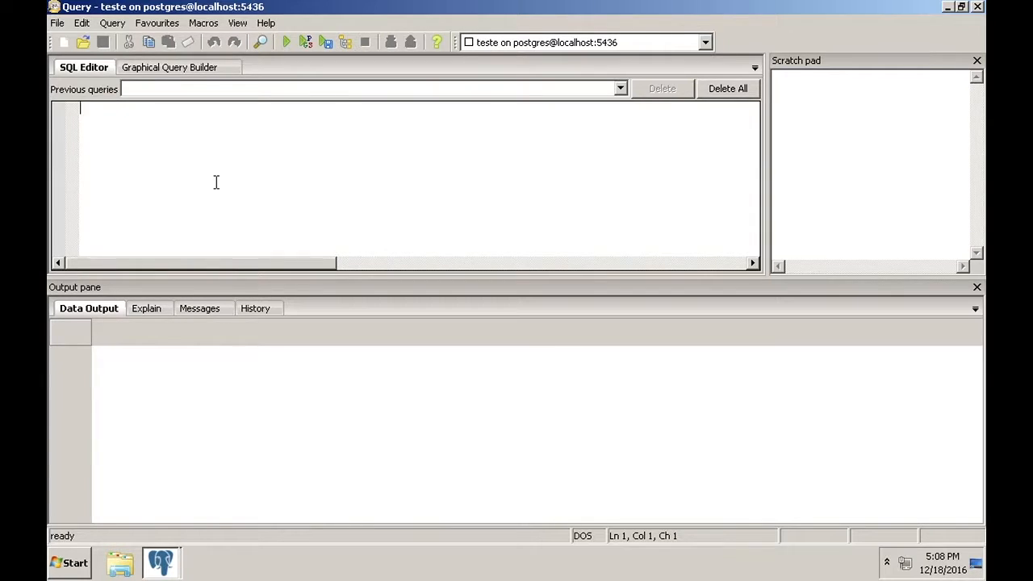
Type the header CREATE FUNCTION calcular(a integer, b integer) RETURNS integer AS $$, declaring integers c and d
{"action": "type", "text": "CREATE FUNCTION"}
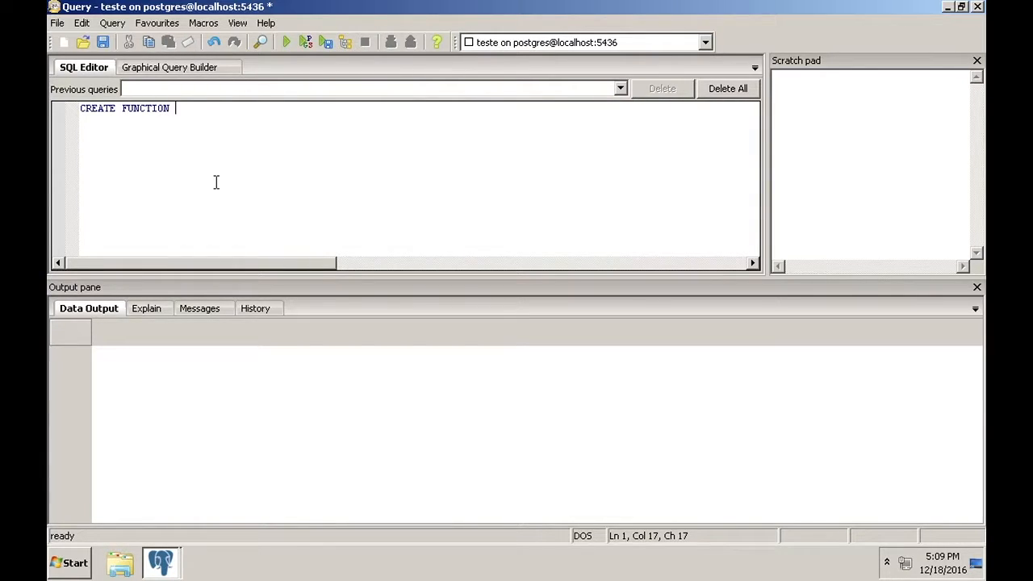
{"action": "type", "text": " calcular(a integer,"}
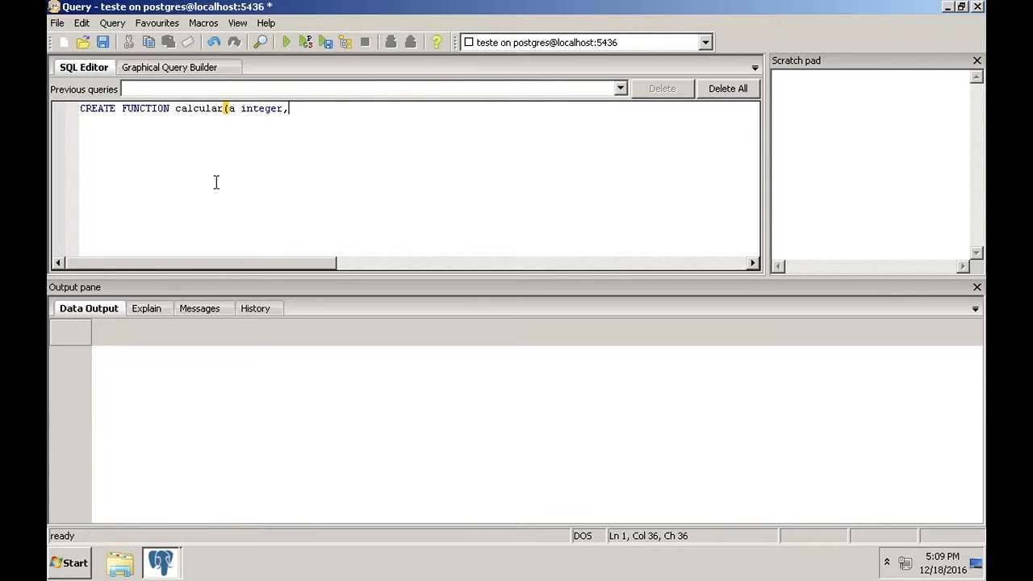
{"action": "type", "text": " b integer)"}
{"action": "type", "text": " RETURNS "}
{"action": "type", "text": "integer"}
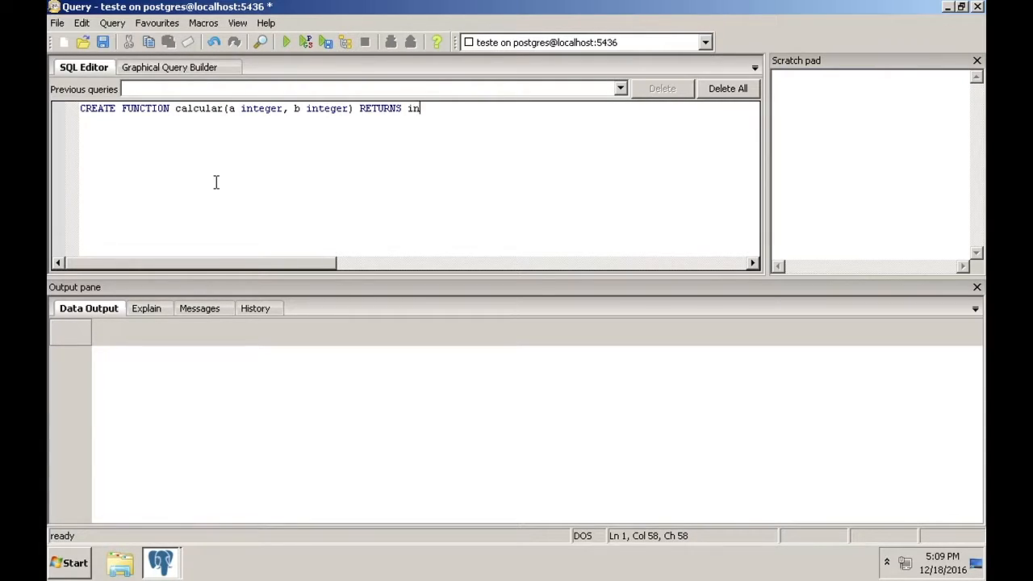
{"action": "type", "text": " AS $$"}
{"action": "key", "text": "Return"}
{"action": "type", "text": "DECLARE"}
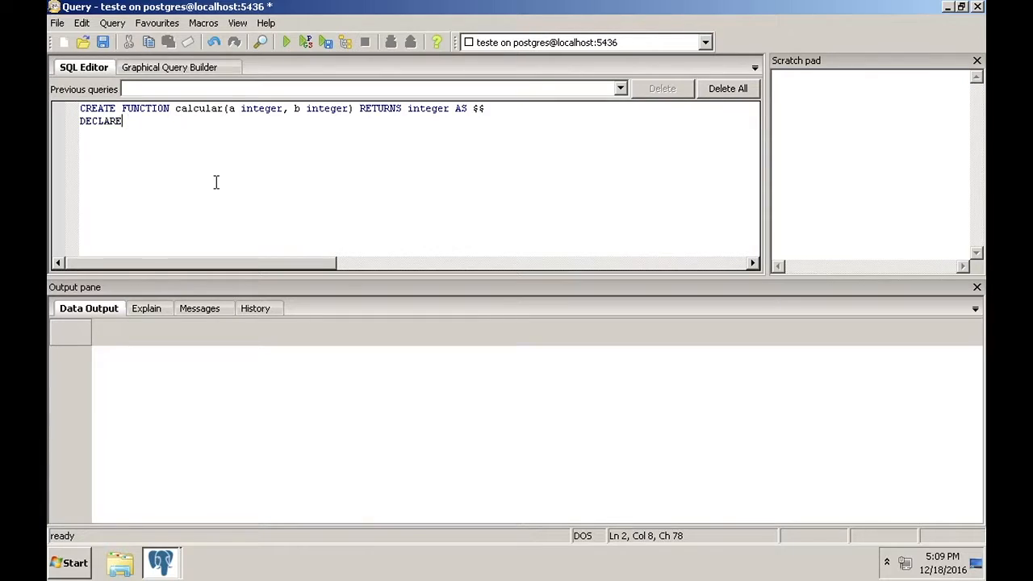
{"action": "key", "text": "Return"}
{"action": "key", "text": "Tab"}
{"action": "type", "text": "c integer;"}
{"action": "key", "text": "Return"}
{"action": "type", "text": "d integer;"}
{"action": "key", "text": "Return"}
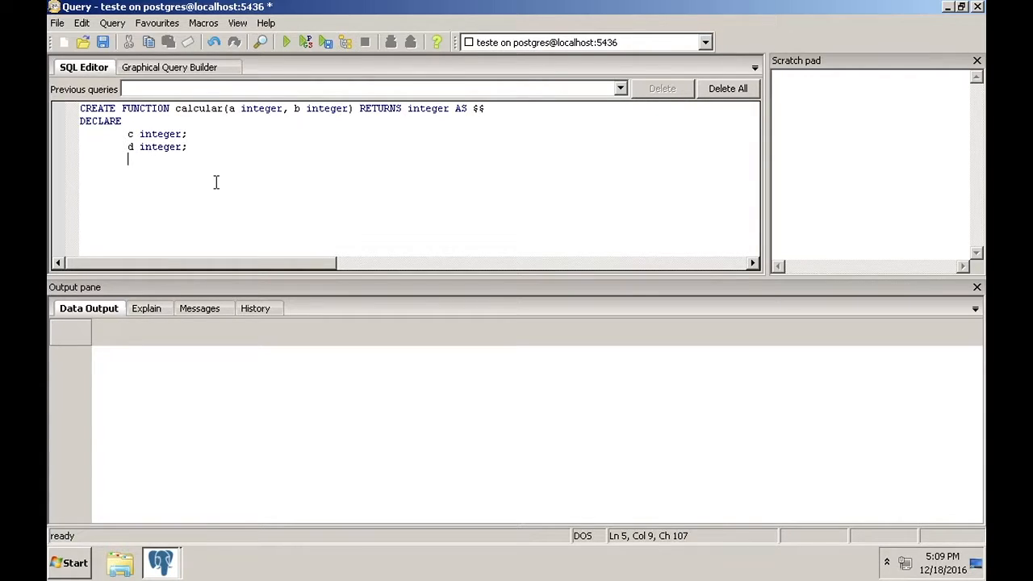
Write the BEGIN block: c = a + b; d = c + a; d = d * b; RETURN d;
{"action": "key", "text": "BackSpace"}
{"action": "type", "text": "BEGIN"}
{"action": "key", "text": "Return"}
{"action": "key", "text": "Tab"}
{"action": "type", "text": "c "}
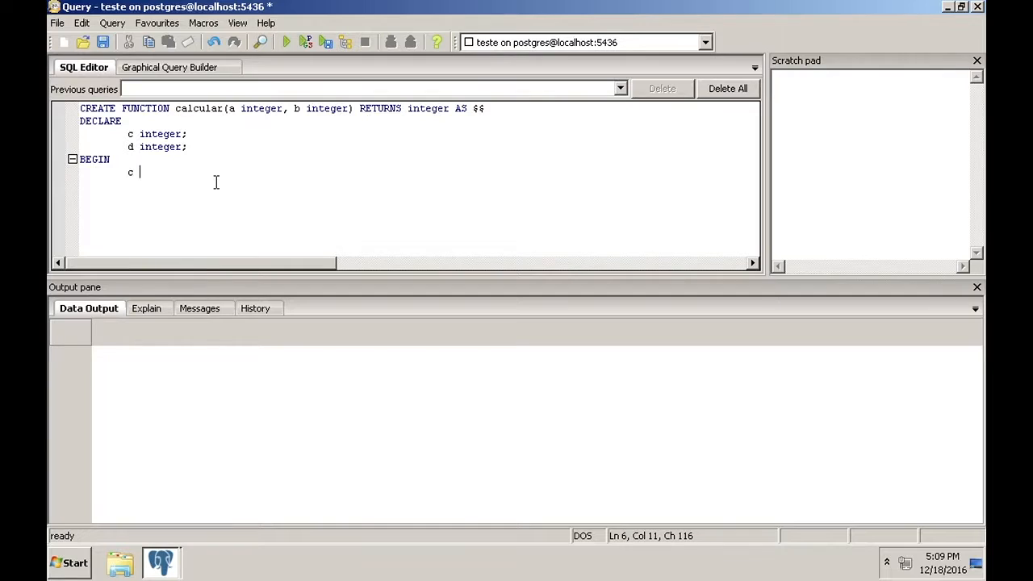
{"action": "type", "text": "= a + b;"}
{"action": "key", "text": "Return"}
{"action": "type", "text": "d = c + a;"}
{"action": "key", "text": "Return"}
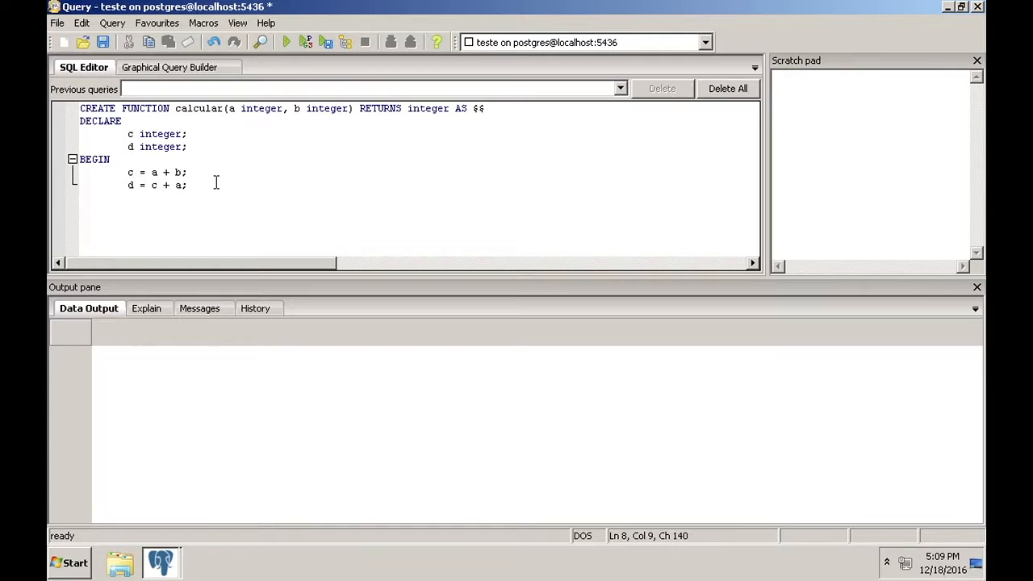
{"action": "type", "text": "d = d *b"}
{"action": "key", "text": "BackSpace"}
{"action": "type", "text": "b;"}
{"action": "key", "text": "Return"}
{"action": "key", "text": "Return"}
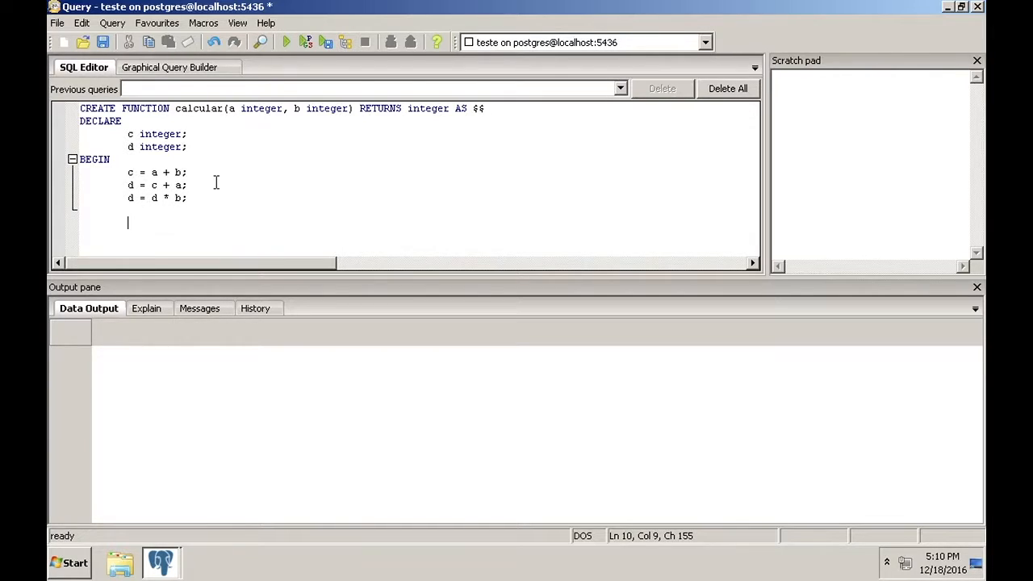
{"action": "type", "text": "RETURN d;"}
{"action": "key", "text": "Return"}
Close the body with END; and add $$ LANGUAGE plpgsql, correcting the typo
{"action": "type", "text": "END;"}
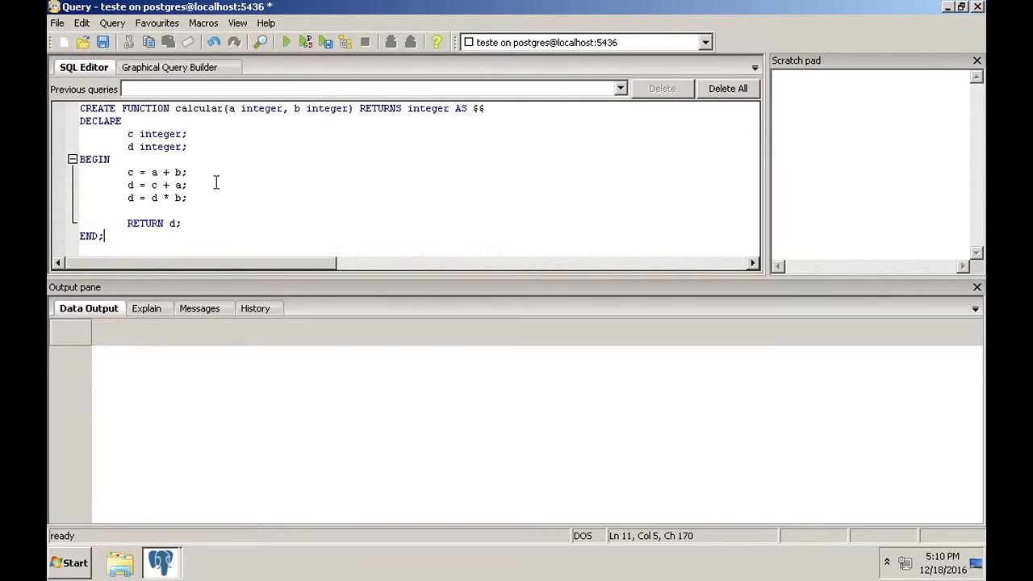
{"action": "key", "text": "Return"}
{"action": "type", "text": "$$ LANGUAGE "}
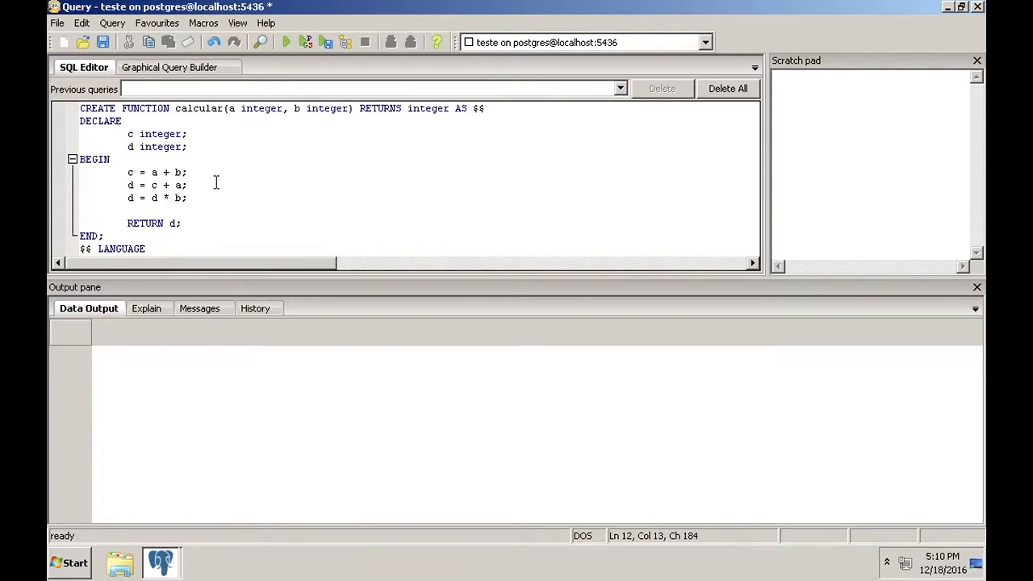
{"action": "type", "text": "plpgsal"}
{"action": "key", "text": "BackSpace"}
{"action": "key", "text": "BackSpace"}
{"action": "type", "text": "ql"}
Execute the CREATE FUNCTION statement and clear the editor
{"action": "left_click", "coordinate": [286, 42]}
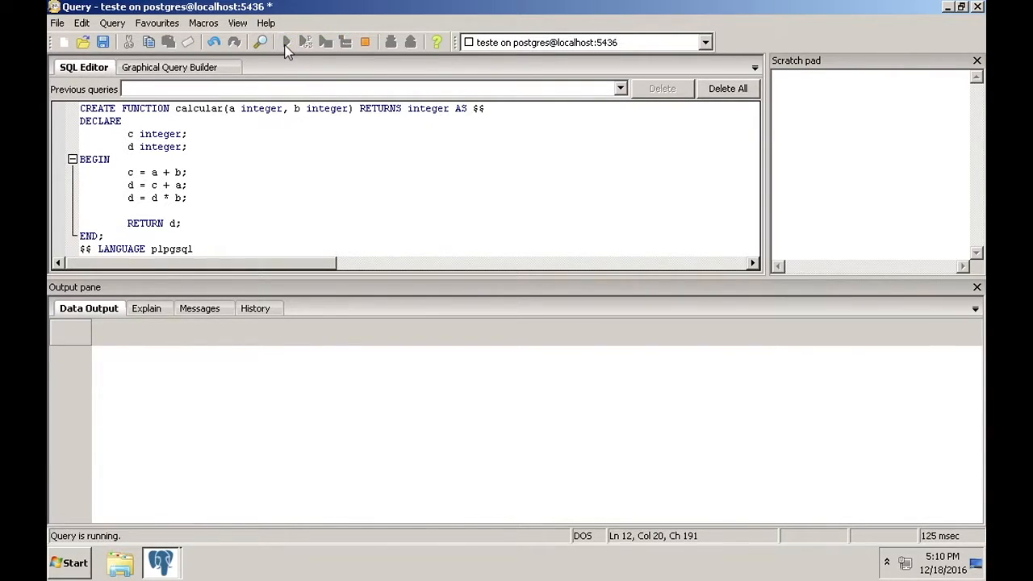
{"action": "left_click_drag", "start_coordinate": [217, 250], "coordinate": [82, 112]}
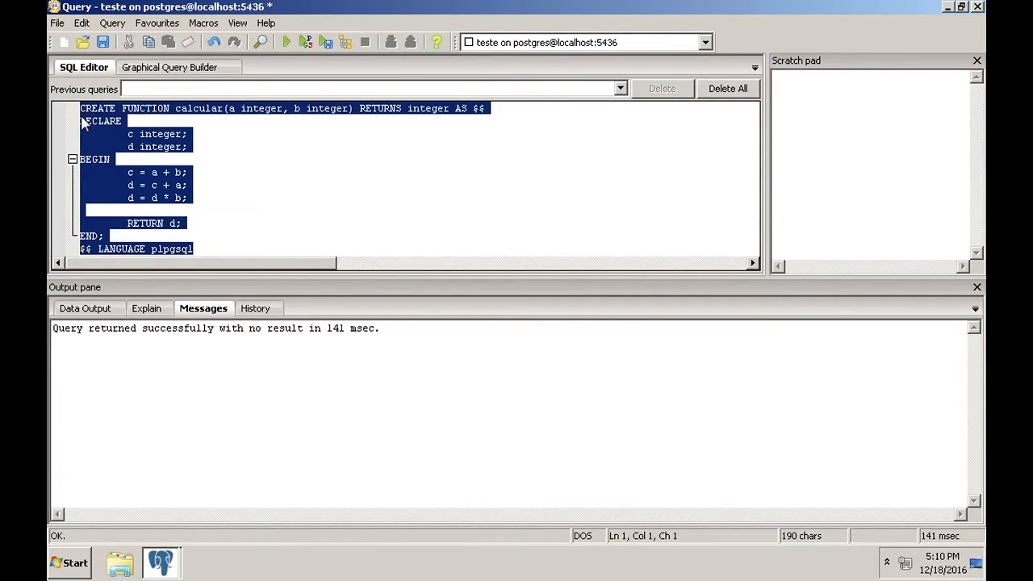
{"action": "key", "text": "Delete"}
Run select calcular(1, 2), see the result 8, and close the query window unsaved
{"action": "type", "text": "se"}
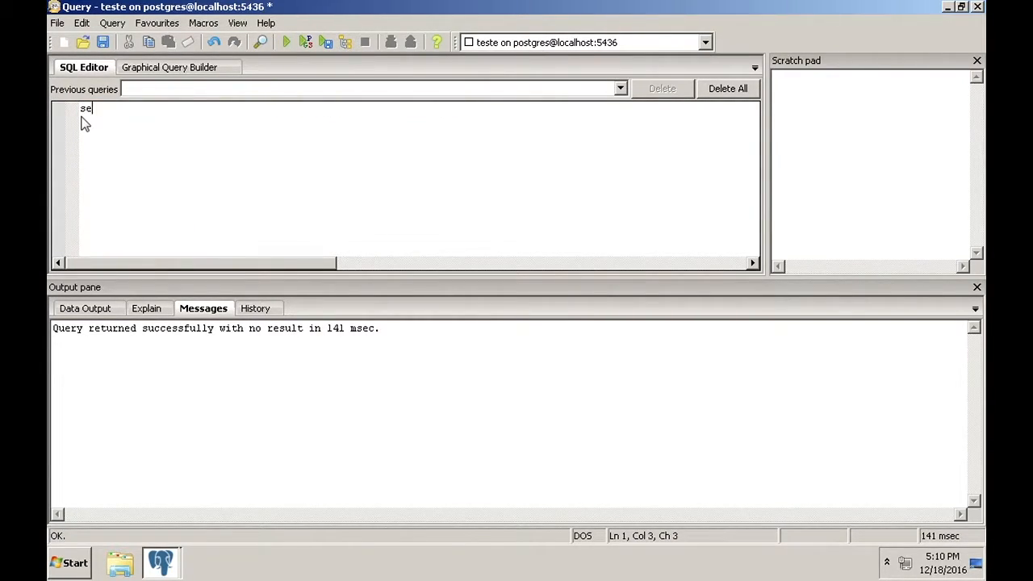
{"action": "type", "text": "lect calcular(1, 2)"}
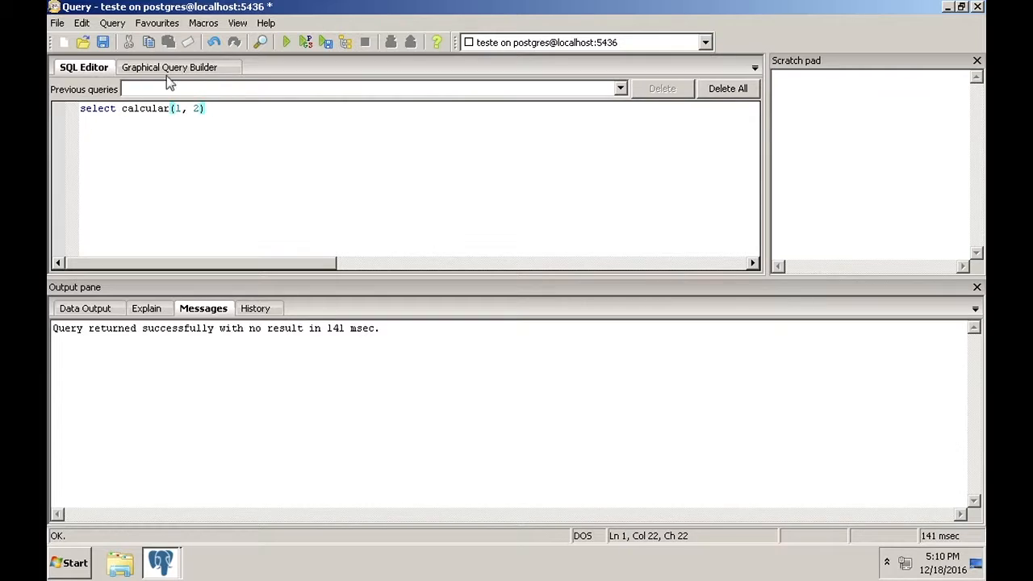
{"action": "left_click", "coordinate": [291, 42]}
{"action": "left_click", "coordinate": [121, 355]}
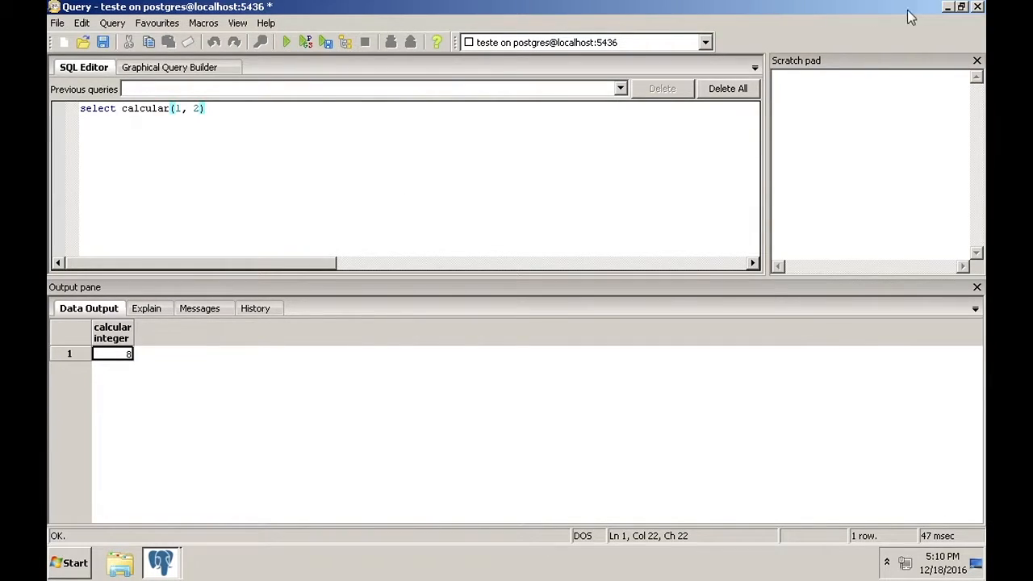
{"action": "left_click", "coordinate": [976, 8]}
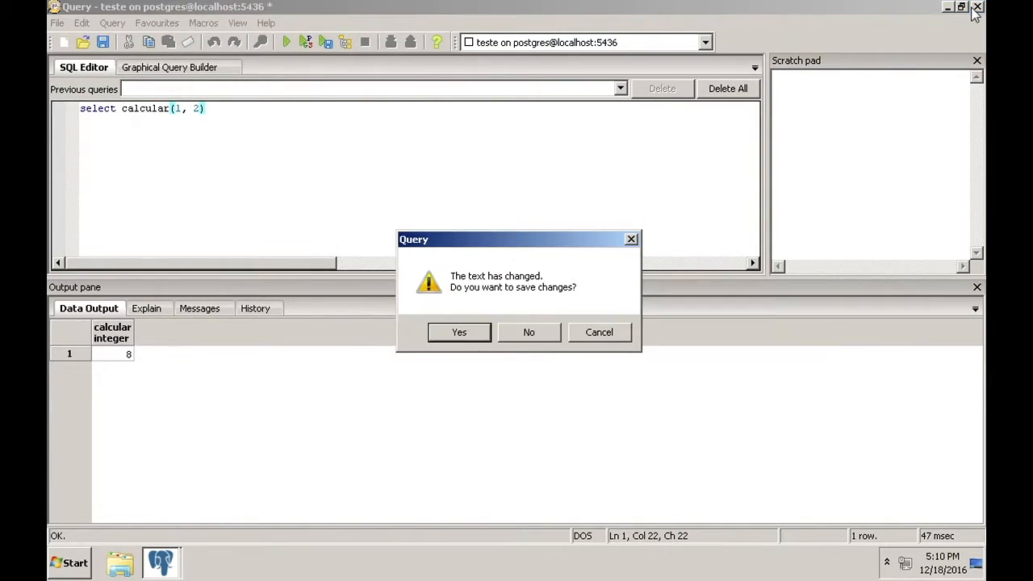
{"action": "left_click", "coordinate": [533, 331]}
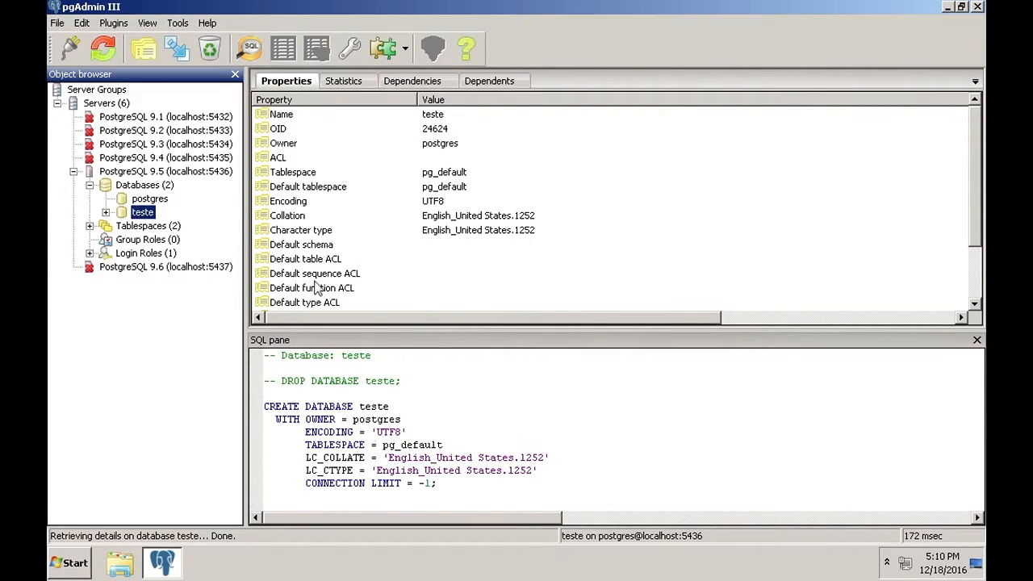
Expand teste > Schemas > public > Functions and select calcular(integer, integer) to view its details
{"action": "left_click", "coordinate": [106, 213]}
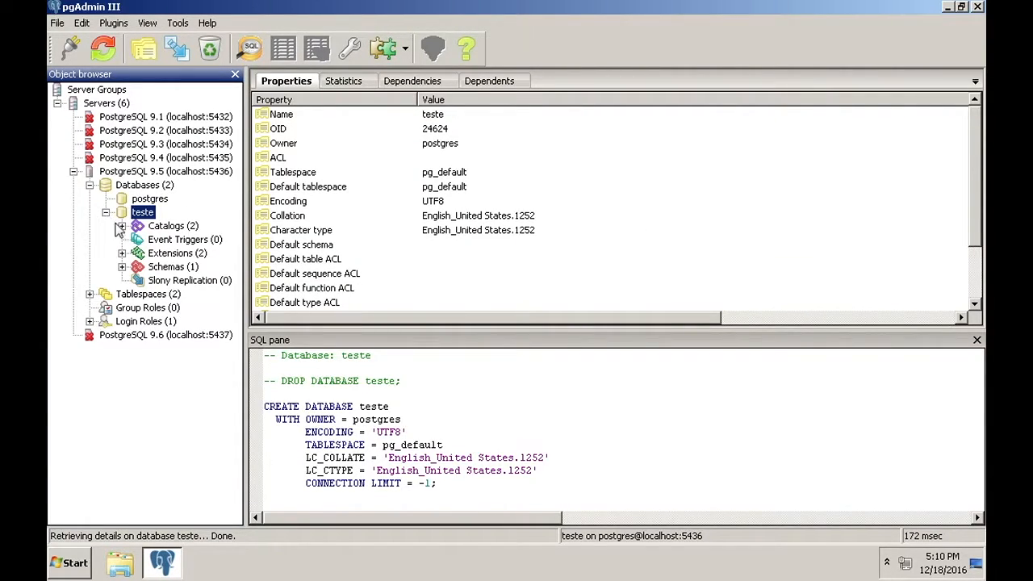
{"action": "left_click", "coordinate": [121, 266]}
{"action": "left_click", "coordinate": [141, 280]}
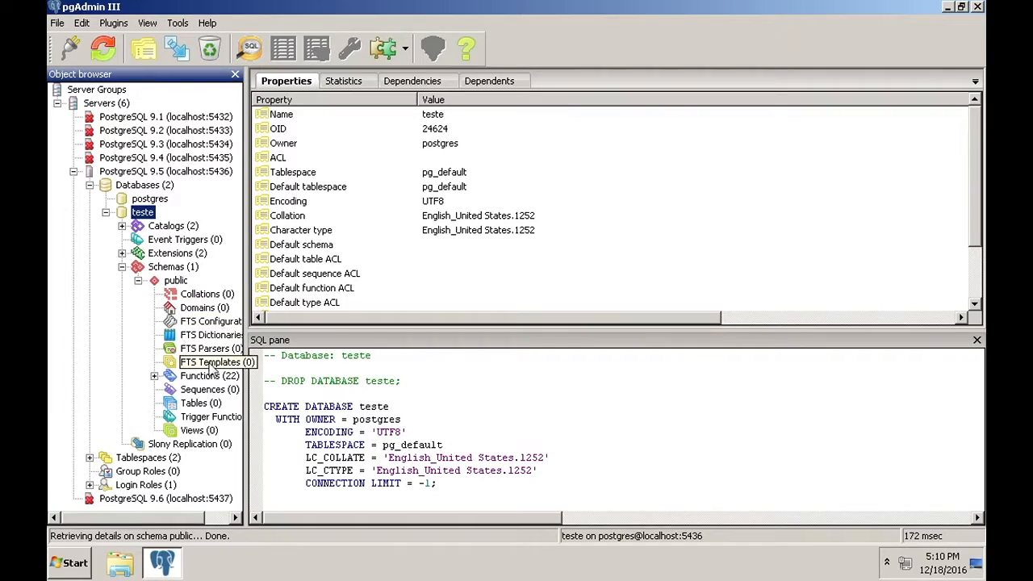
{"action": "left_click", "coordinate": [154, 376]}
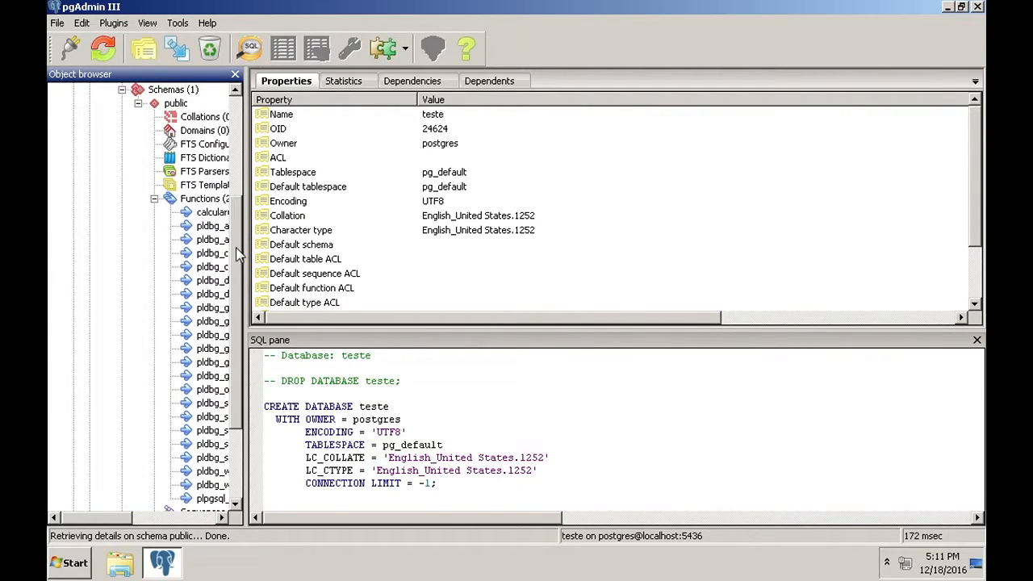
{"action": "left_click", "coordinate": [142, 520]}
{"action": "left_click_drag", "start_coordinate": [142, 519], "coordinate": [133, 199]}
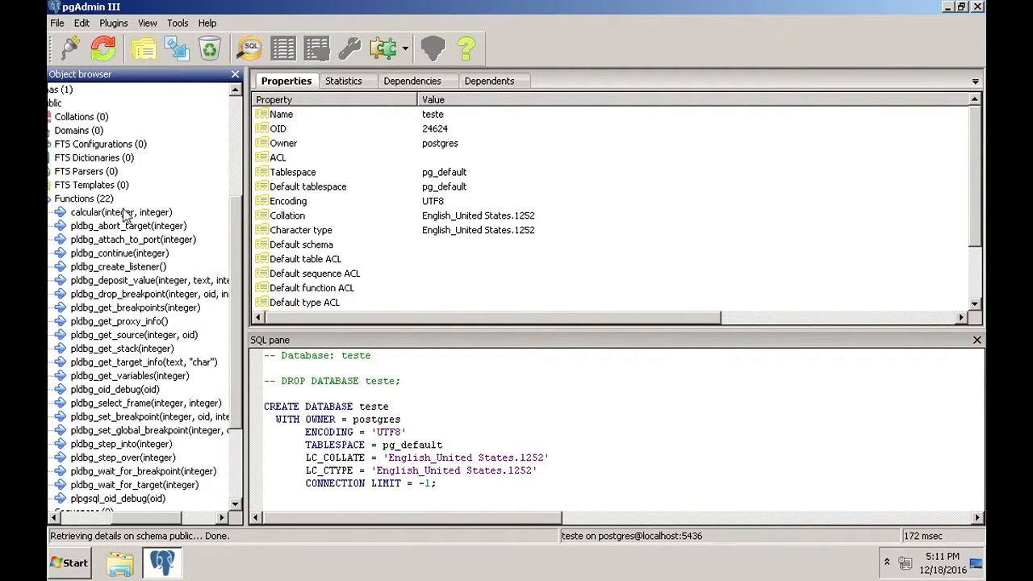
{"action": "left_click", "coordinate": [121, 212]}
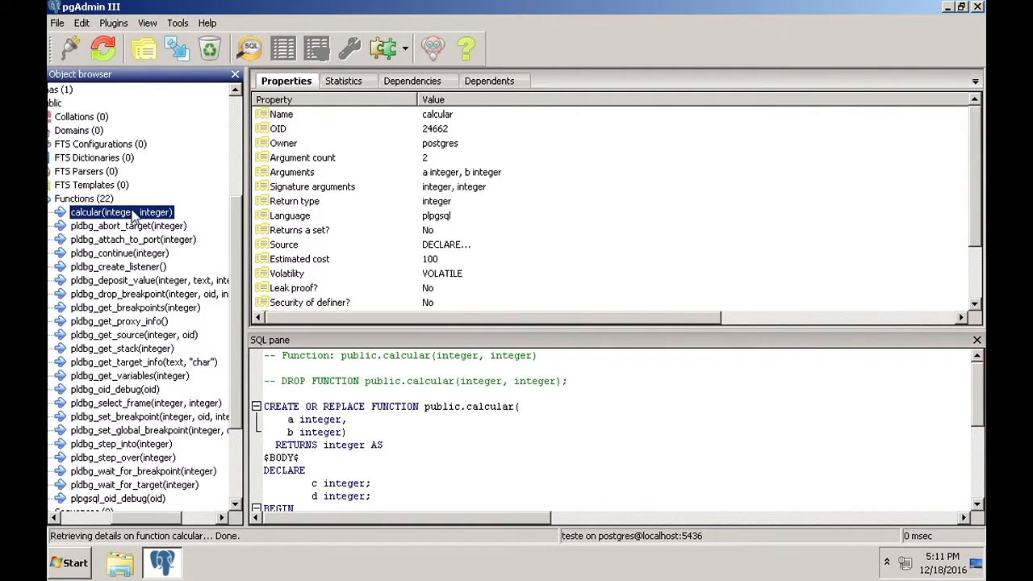
Bring up calcular's context menu and its Debugging submenu
{"action": "right_click", "coordinate": [134, 213]}
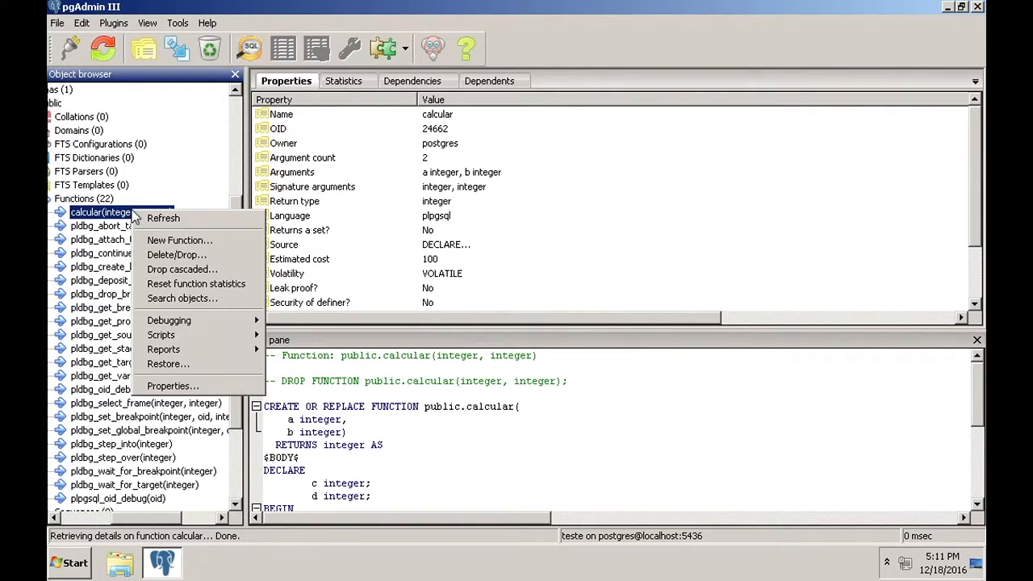
{"action": "mouse_move", "coordinate": [173, 321]}
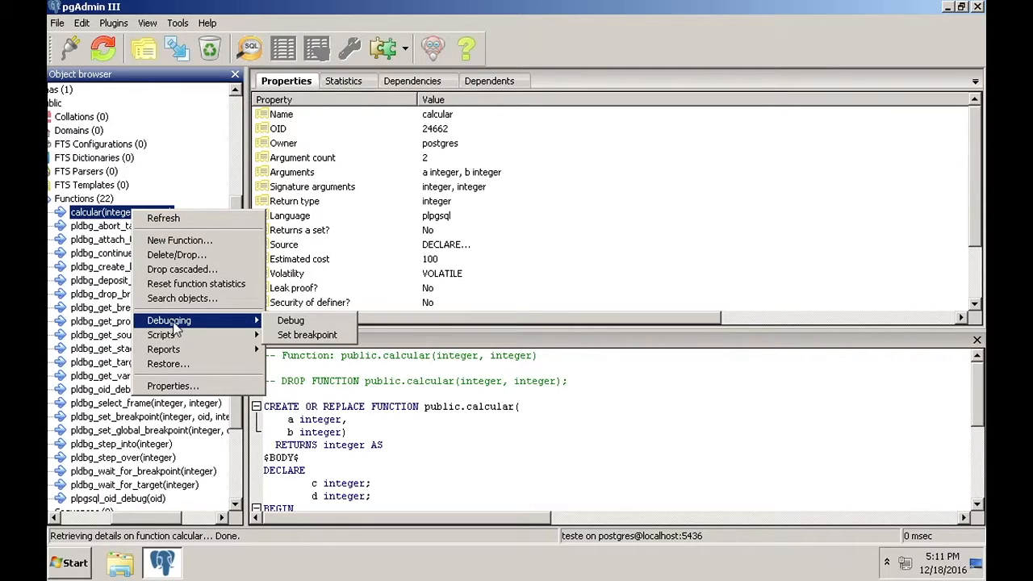
{"action": "mouse_move", "coordinate": [194, 336]}
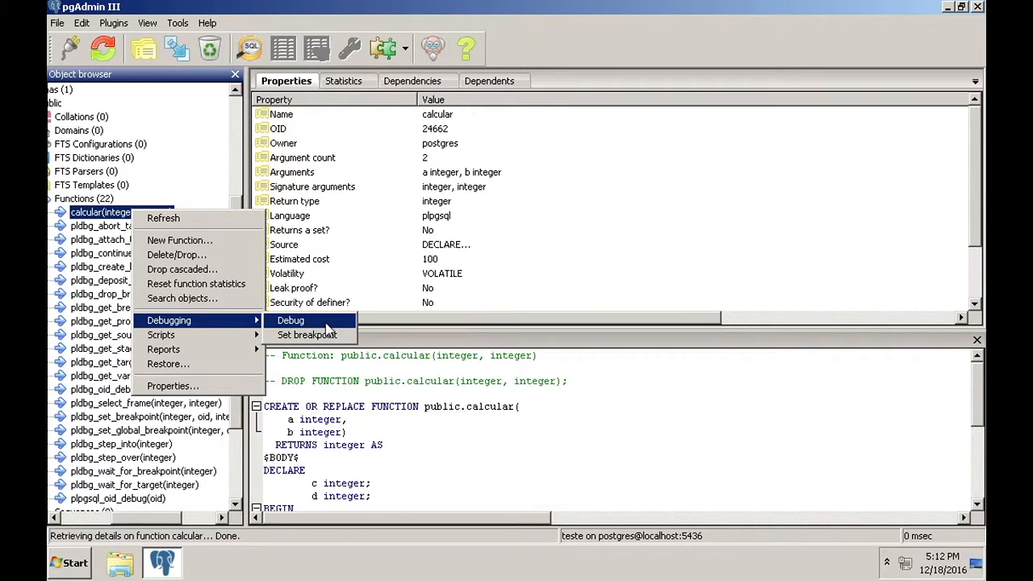
Launch the debugger on calcular with arguments a = 1 and b = 2, window maximized
{"action": "left_click", "coordinate": [326, 322]}
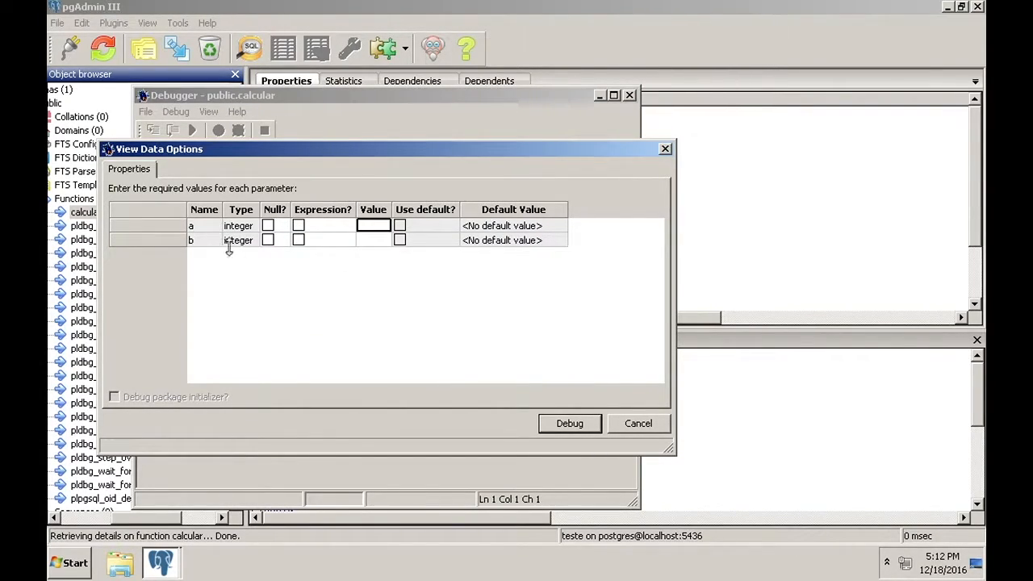
{"action": "left_click", "coordinate": [365, 228]}
{"action": "type", "text": "1"}
{"action": "left_click", "coordinate": [569, 425]}
{"action": "double_click", "coordinate": [416, 97]}
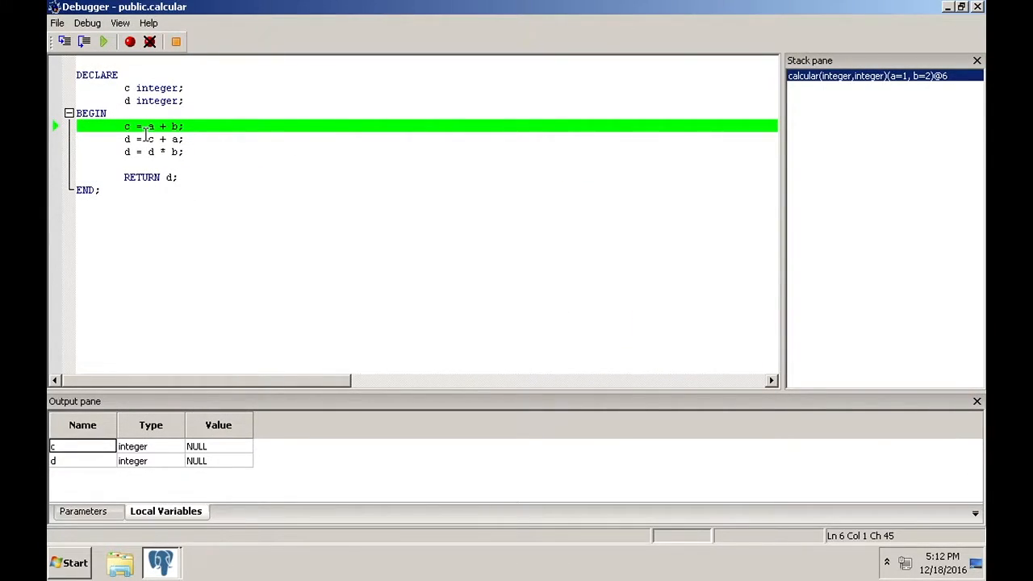
Step into c = a + b, d = c + a and d = d * b, then continue so calcular returns 8
{"action": "left_click", "coordinate": [65, 42]}
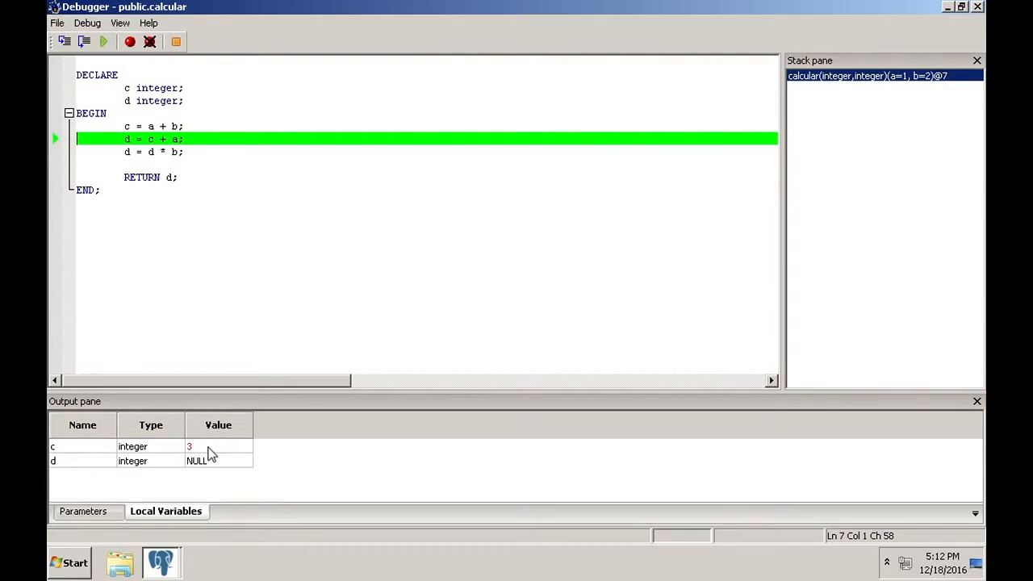
{"action": "left_click", "coordinate": [65, 41]}
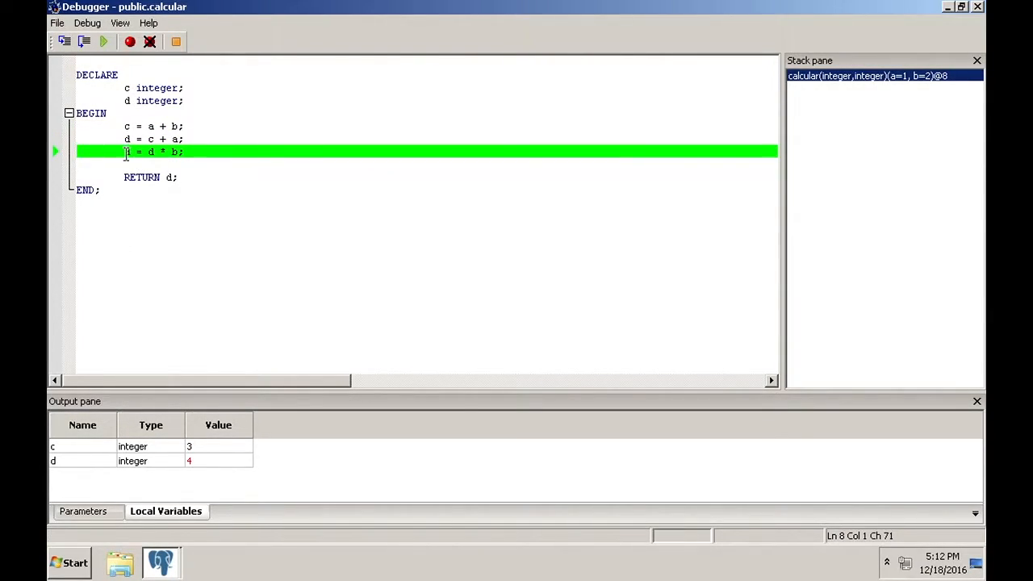
{"action": "left_click", "coordinate": [65, 41]}
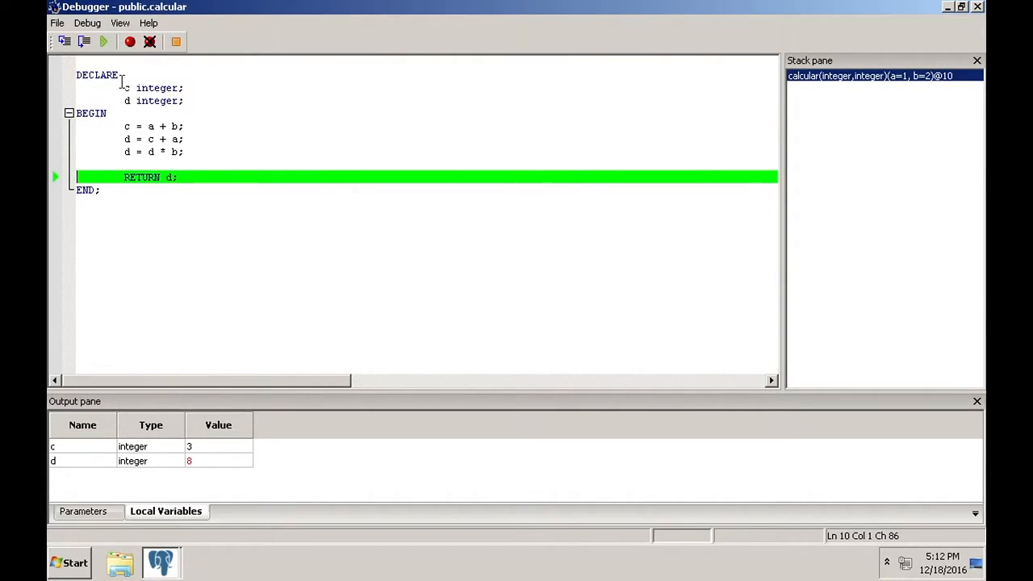
{"action": "left_click", "coordinate": [103, 43]}
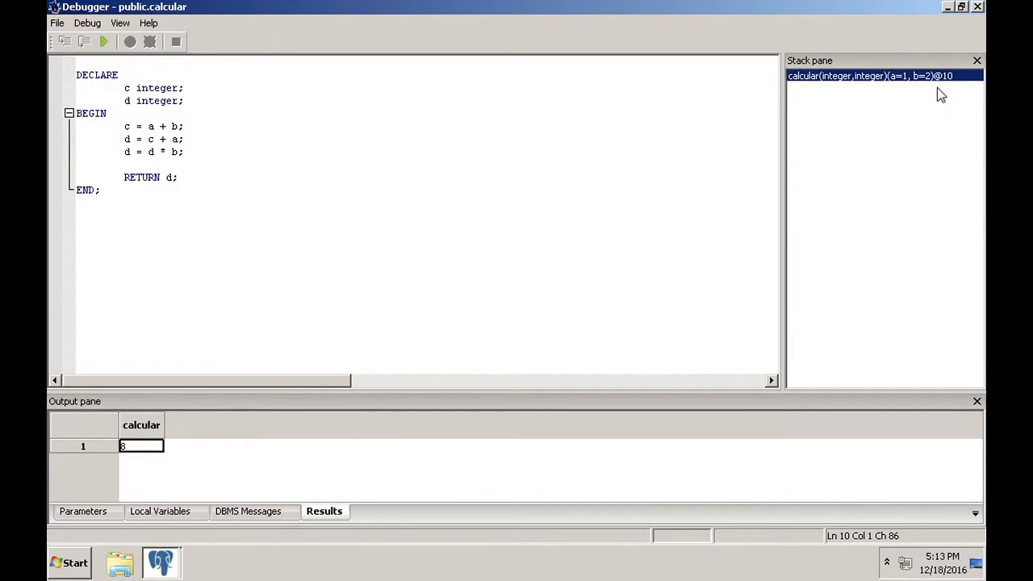
Inspect parameters a = 1, b = 2, then local variables c = 3 and d = 8
{"action": "left_click", "coordinate": [84, 514]}
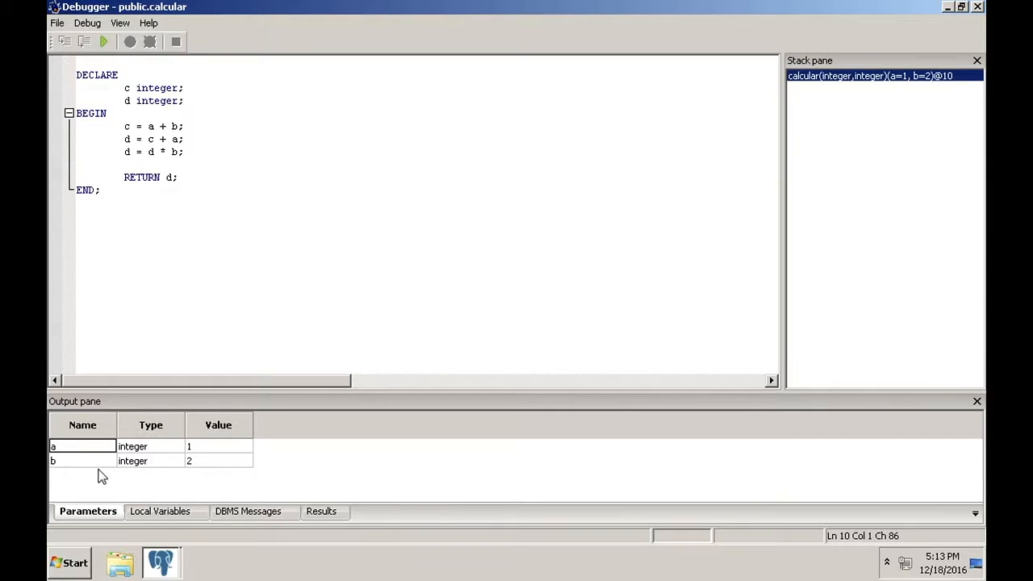
{"action": "left_click", "coordinate": [164, 515]}
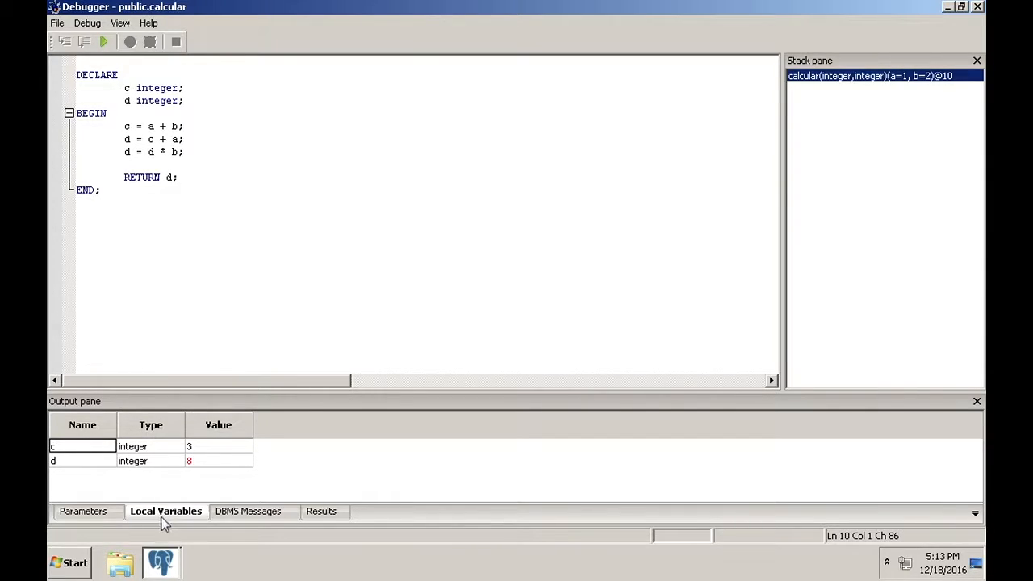
{"action": "left_click", "coordinate": [80, 464]}
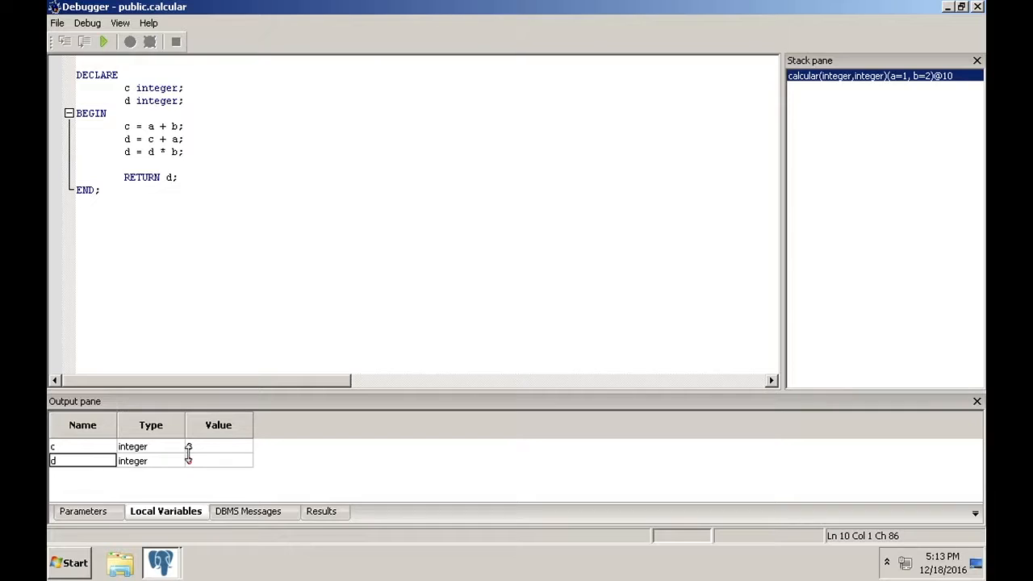
{"action": "left_click", "coordinate": [84, 41]}
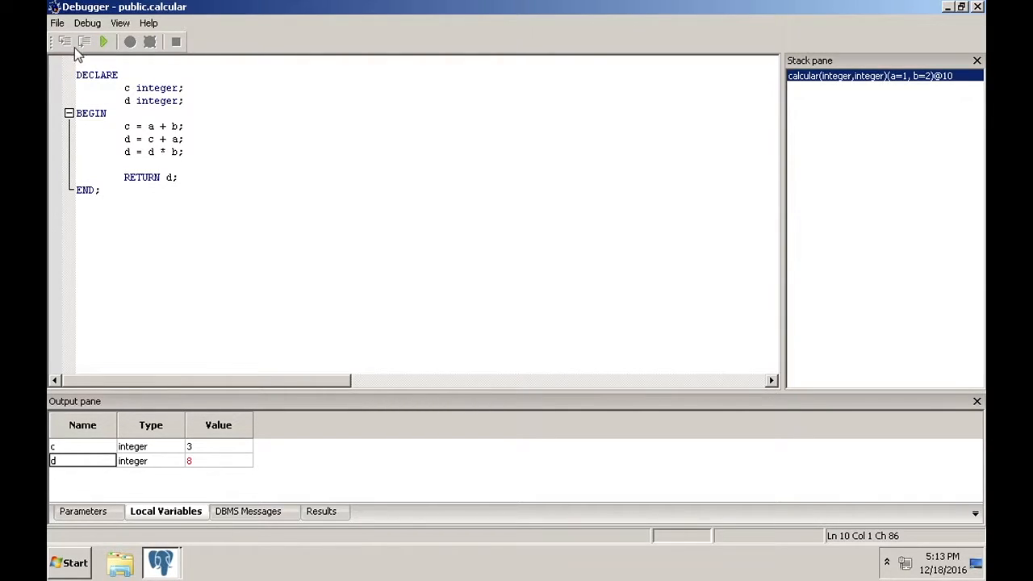